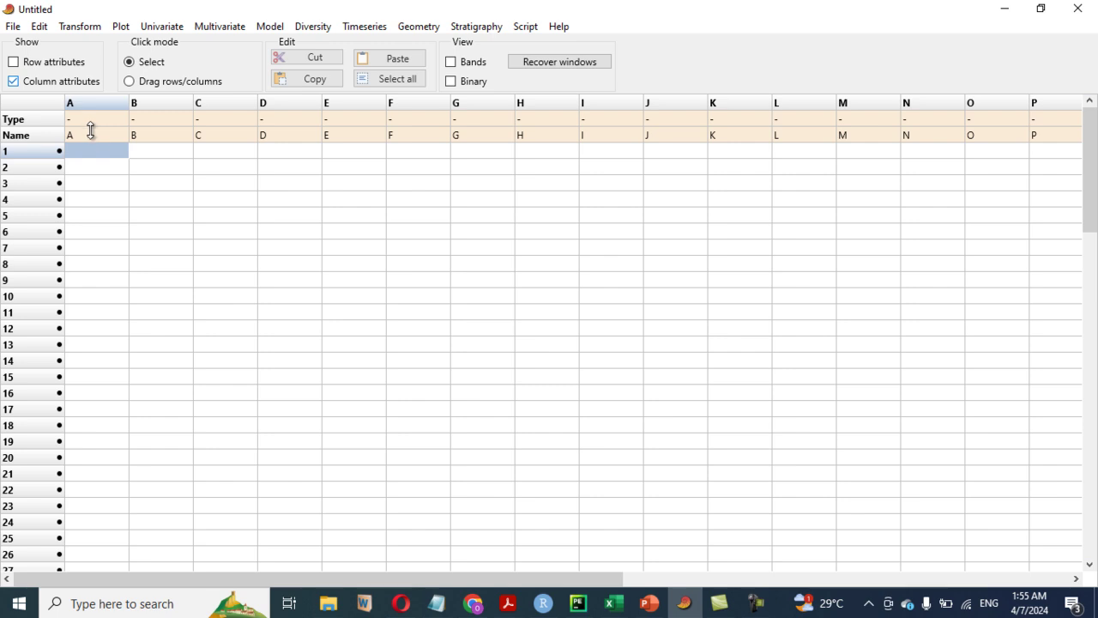
# - Paste the copied penguin data with its headers, starting at the name cell of column A
pyautogui.click(92, 133)
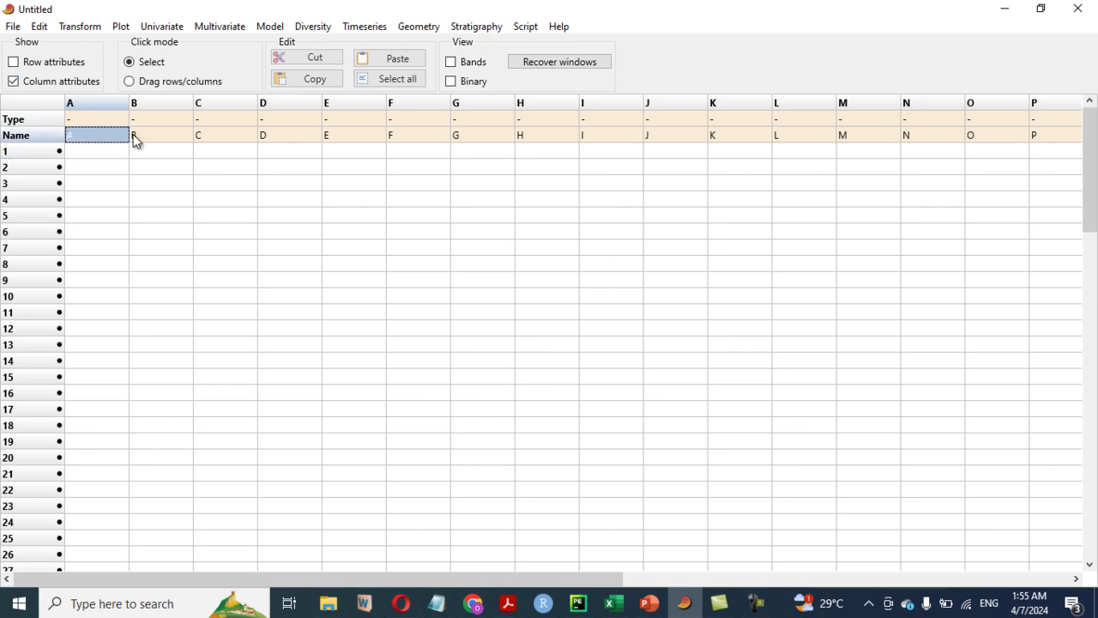
pyautogui.click(411, 58)
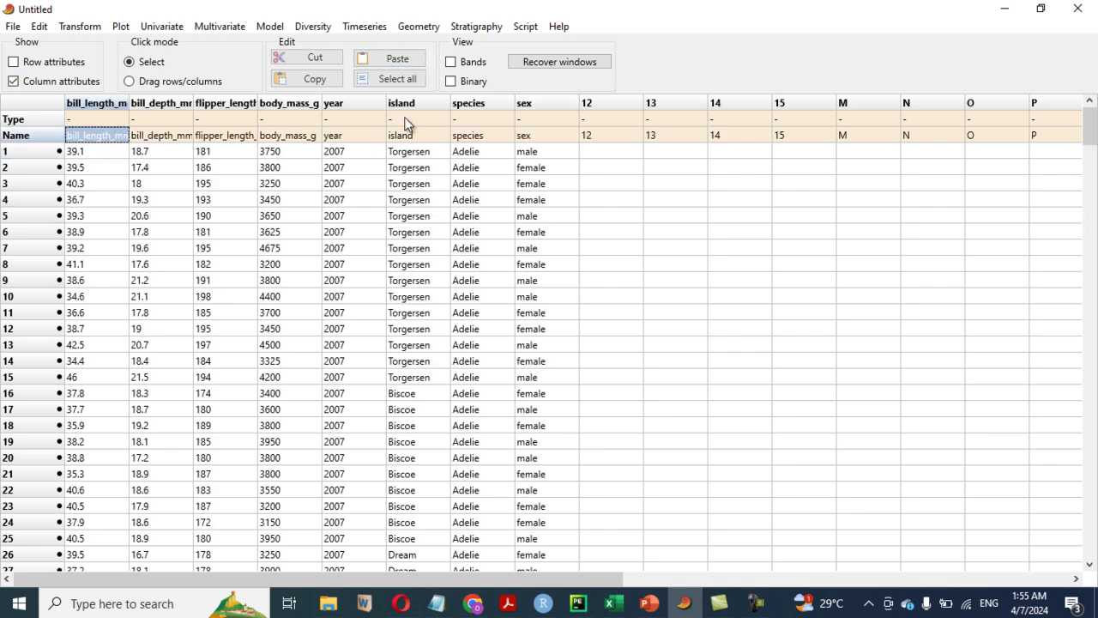
# - Set the island, species and sex columns to the Group type and hide the column attributes
pyautogui.click(404, 118)
pyautogui.click(411, 155)
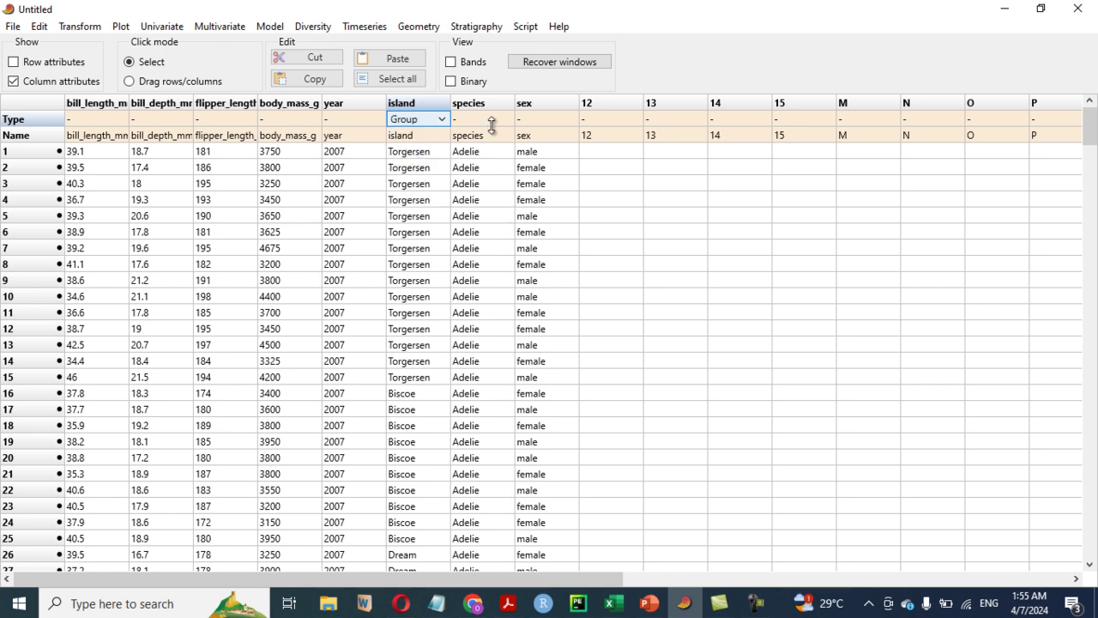
pyautogui.click(485, 119)
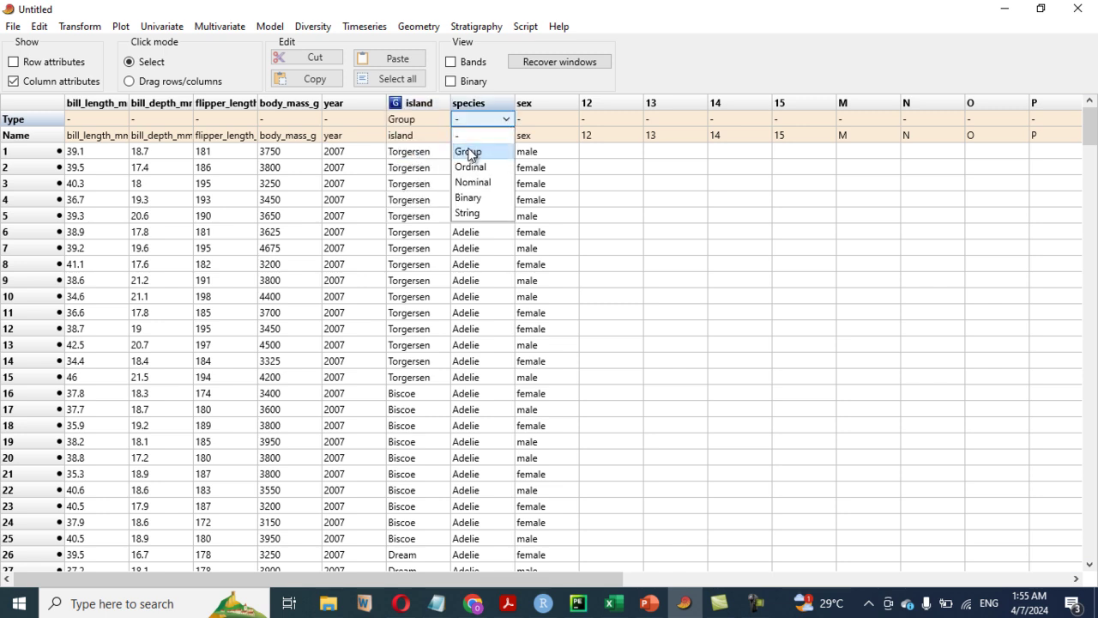
pyautogui.click(469, 152)
pyautogui.click(546, 118)
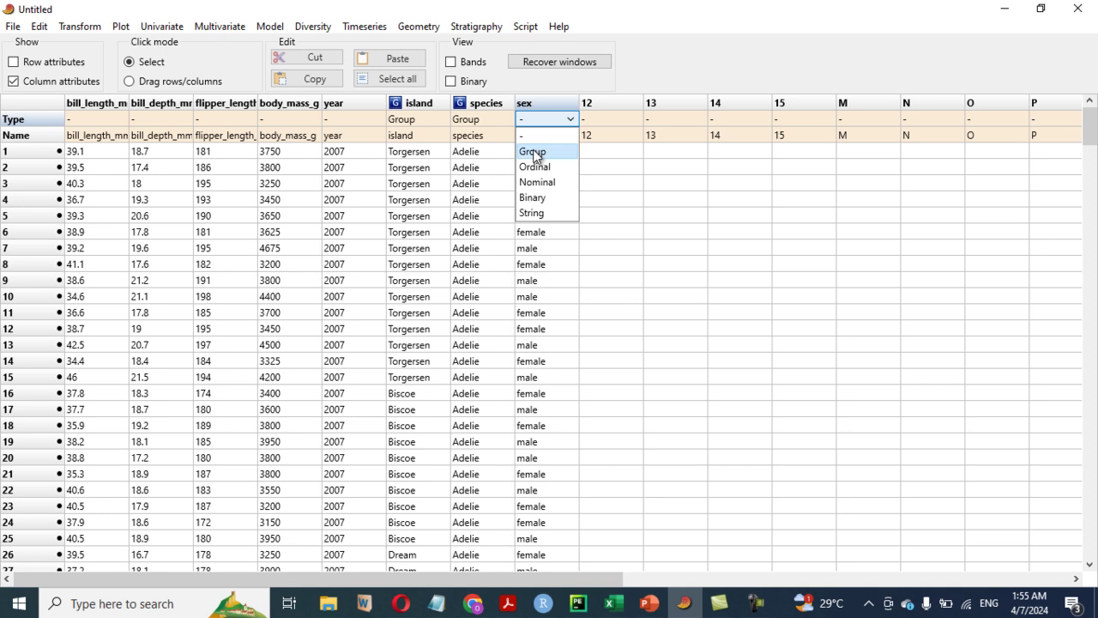
pyautogui.click(532, 152)
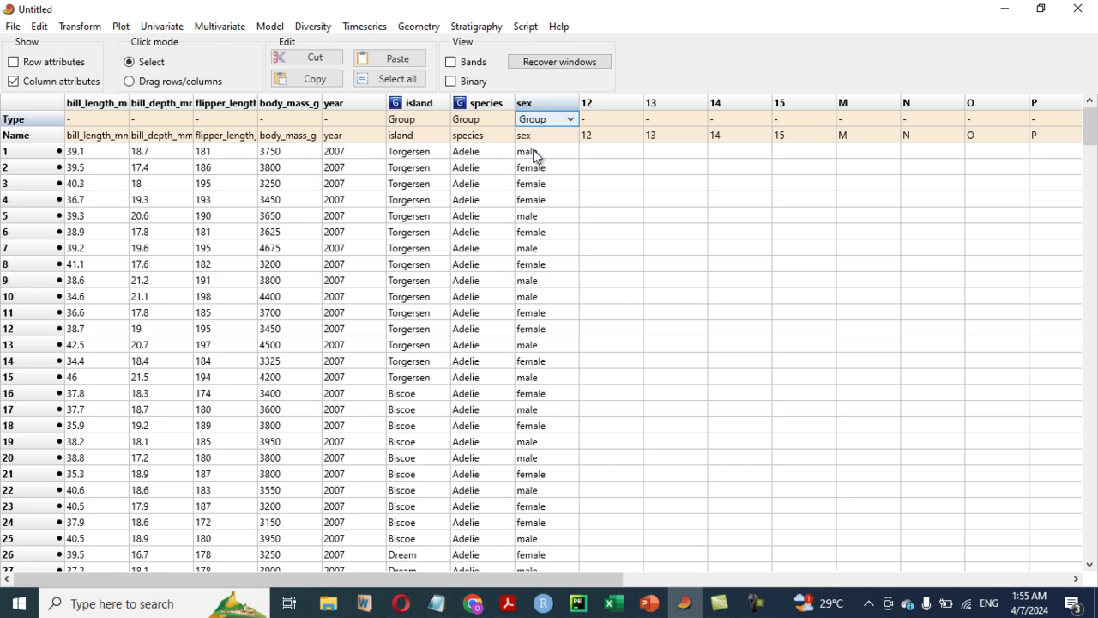
pyautogui.click(13, 81)
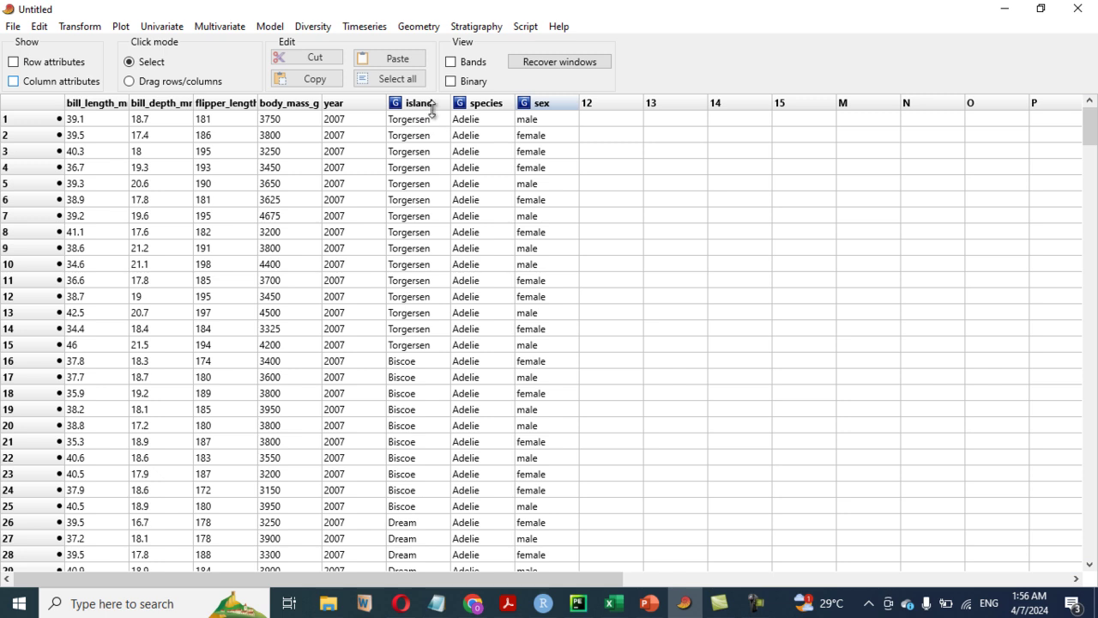
# - Plot body_mass_g by island as a bar chart and maximize the plot window
pyautogui.click(296, 106)
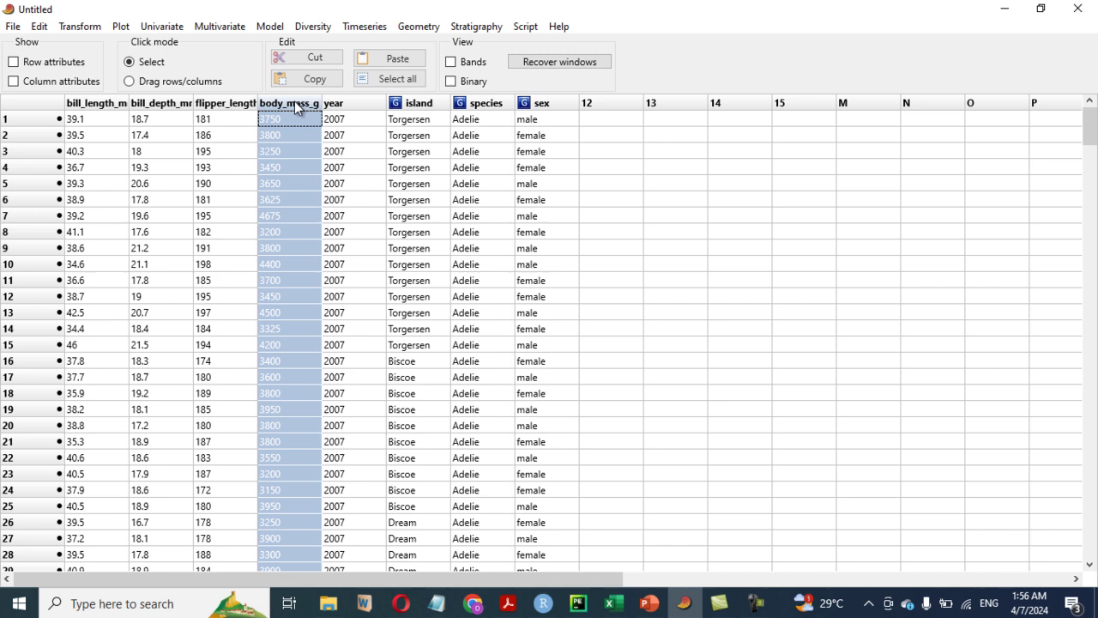
pyautogui.keyDown('ctrl'); pyautogui.click(429, 108); pyautogui.keyUp('ctrl')
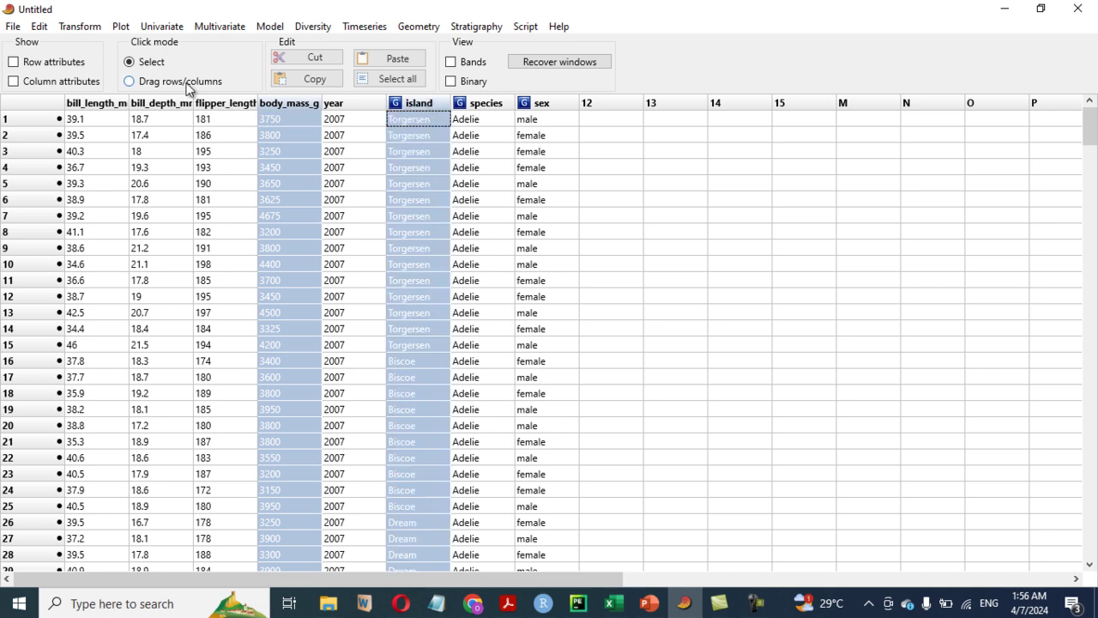
pyautogui.click(121, 27)
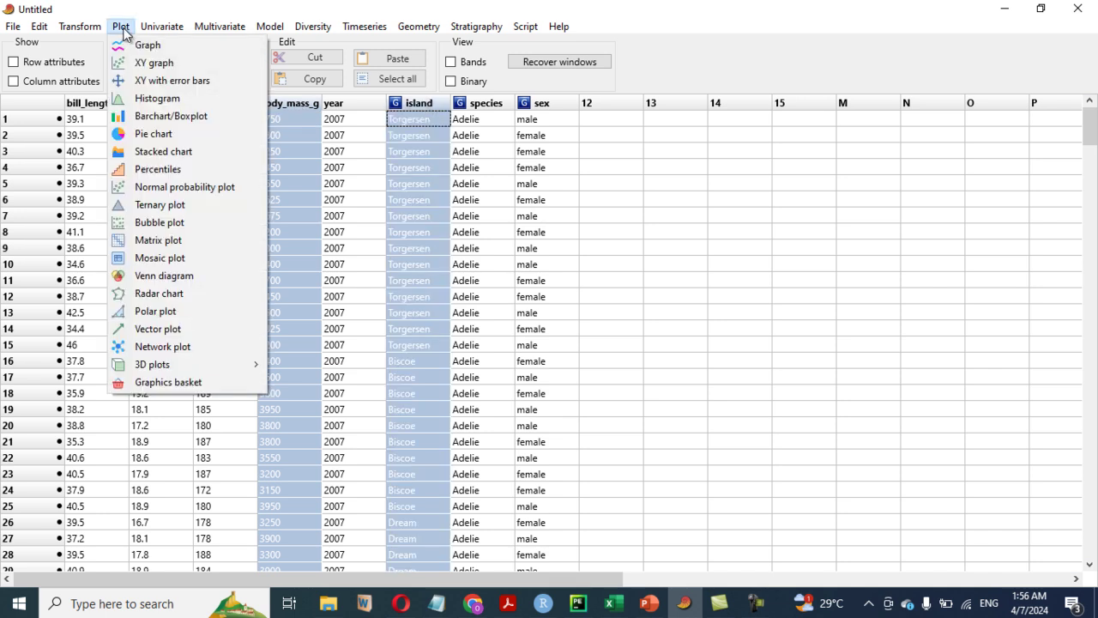
pyautogui.click(160, 119)
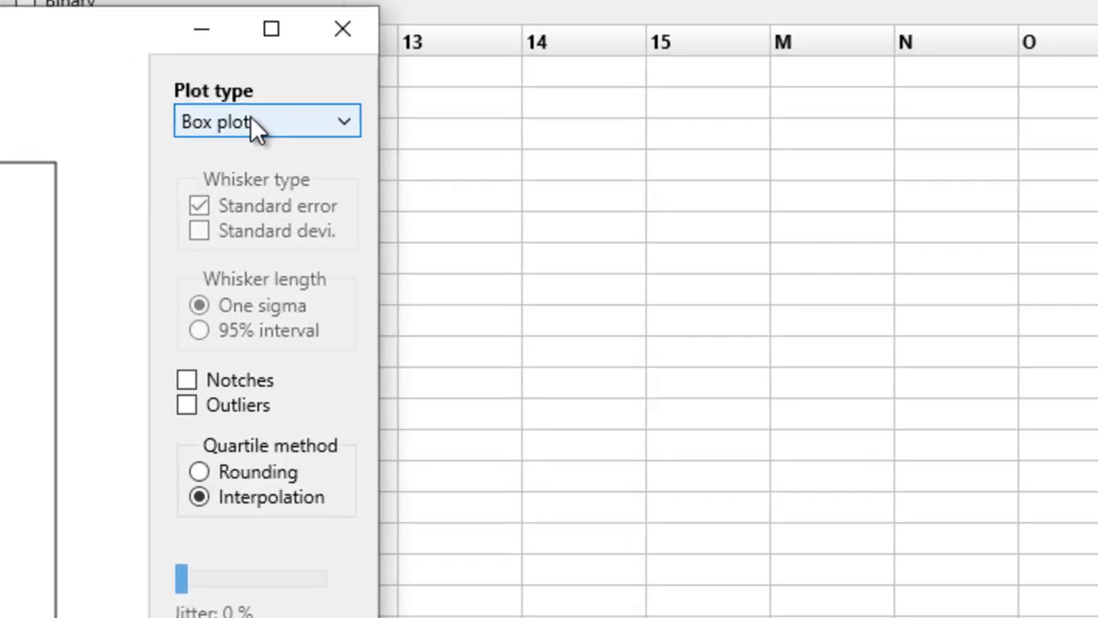
pyautogui.click(251, 120)
pyautogui.click(249, 154)
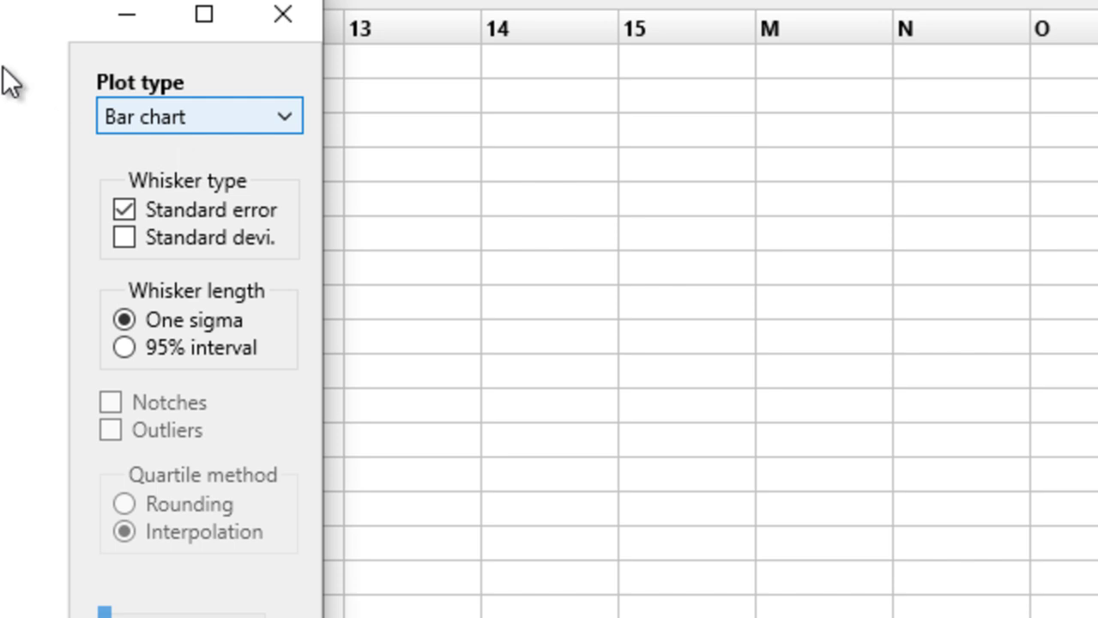
pyautogui.click(204, 14)
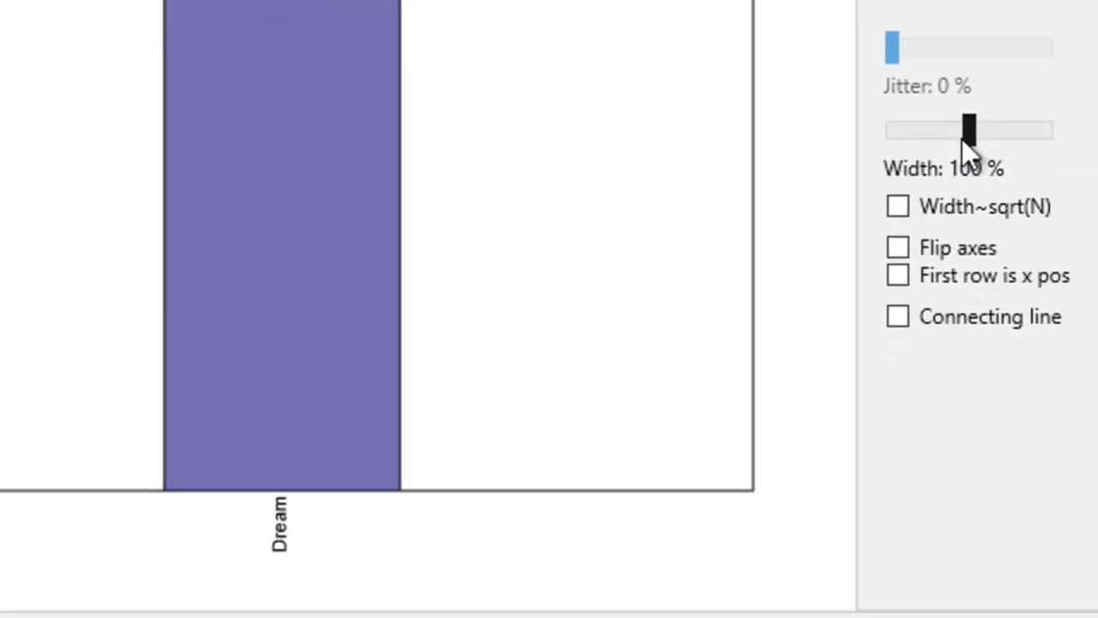
# - Set the bar width to 75 % and turn off both the standard error and standard deviation whiskers
pyautogui.moveTo(950, 111); pyautogui.dragTo(931, 114)
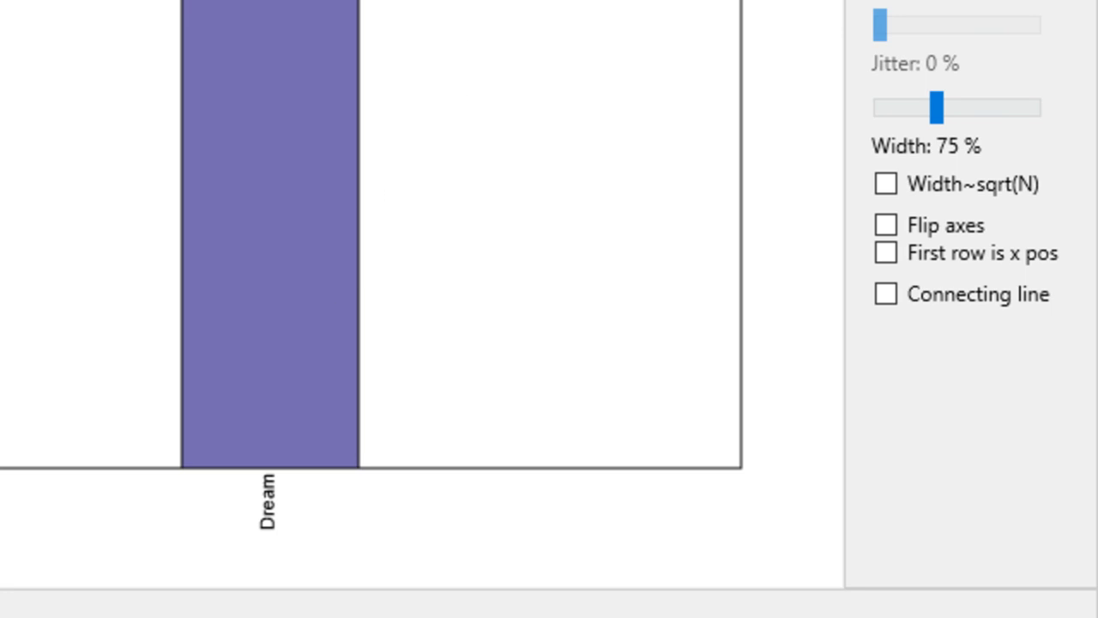
pyautogui.click(912, 204)
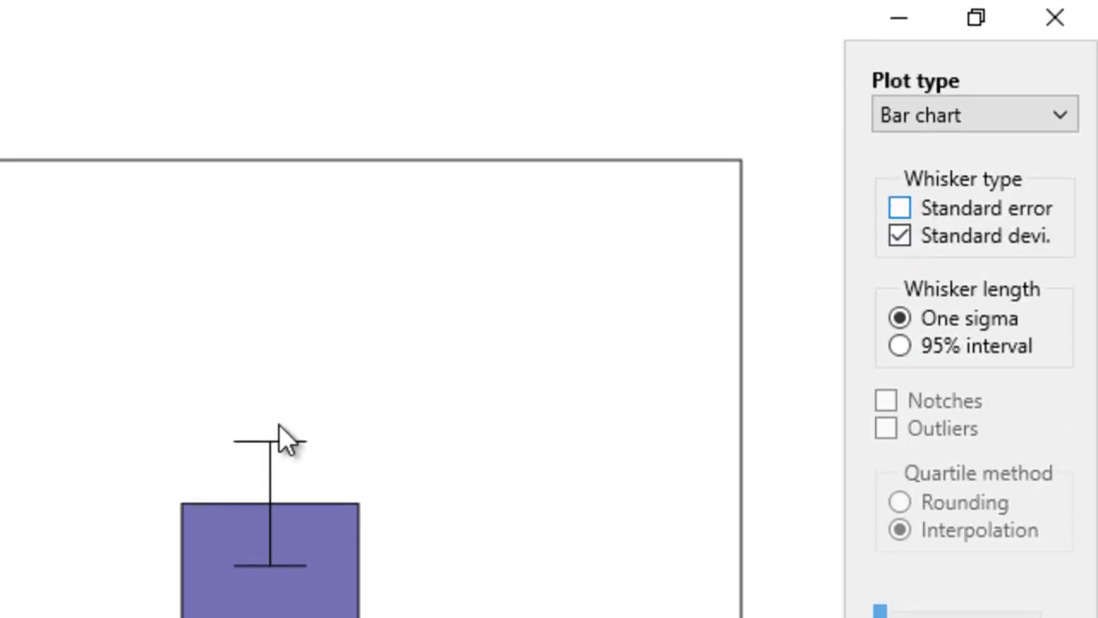
pyautogui.click(900, 207)
pyautogui.click(901, 237)
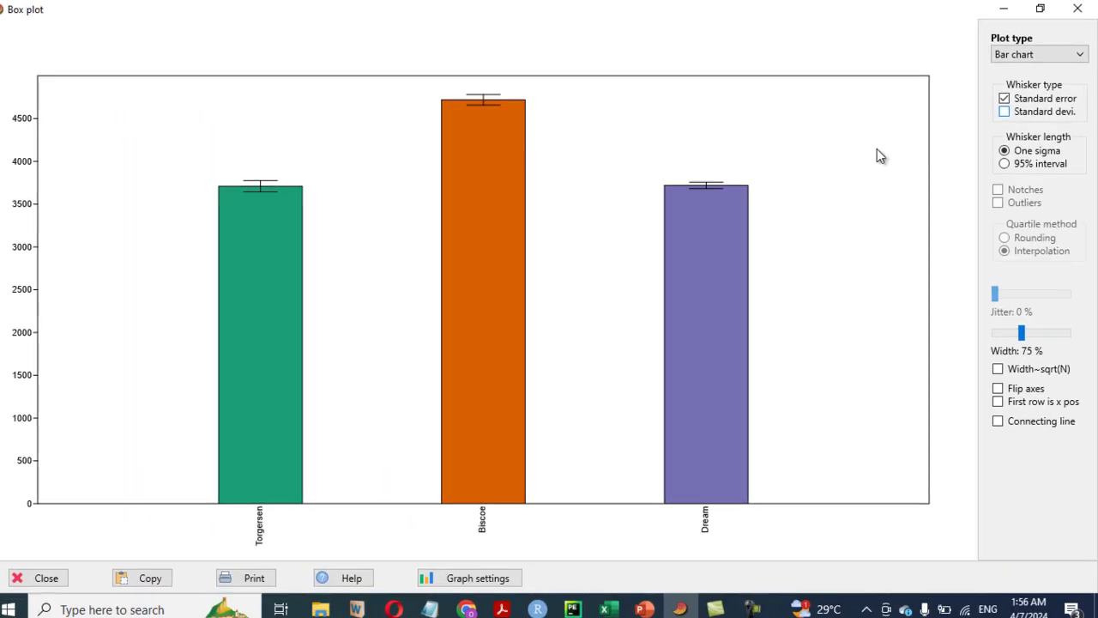
pyautogui.click(1001, 101)
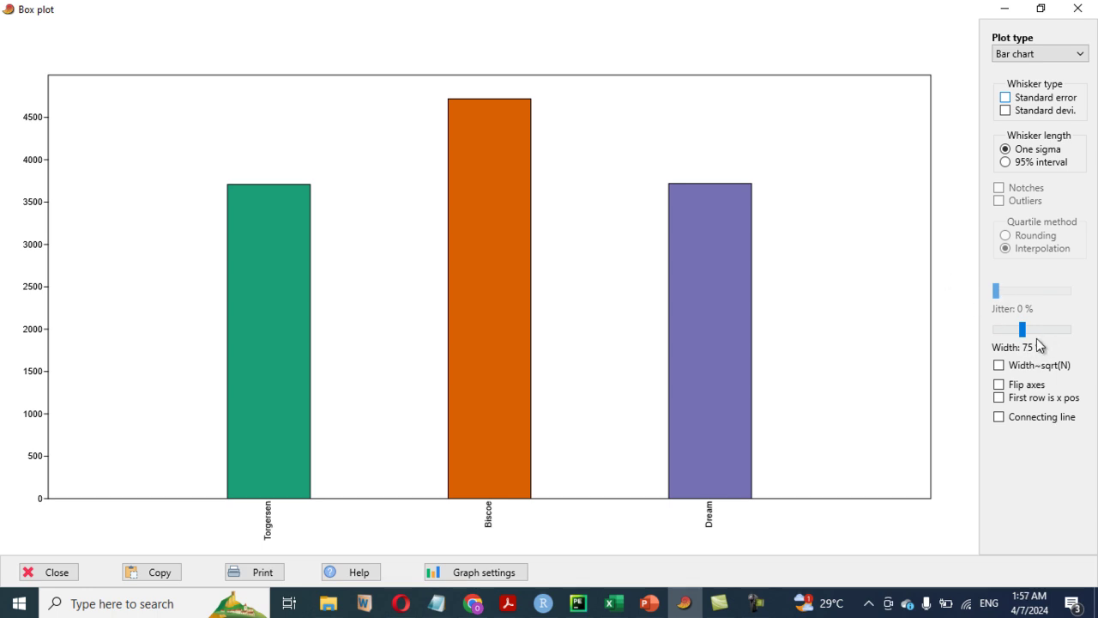
# - Try flipping the bar chart's axes and adding a connecting line
pyautogui.click(1001, 385)
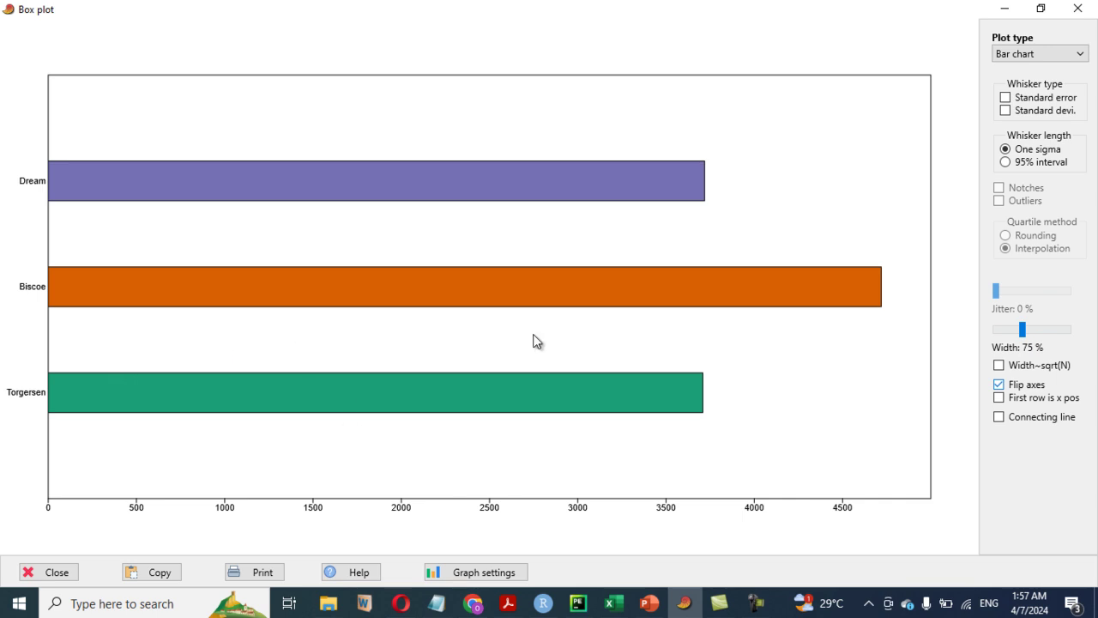
pyautogui.click(1001, 417)
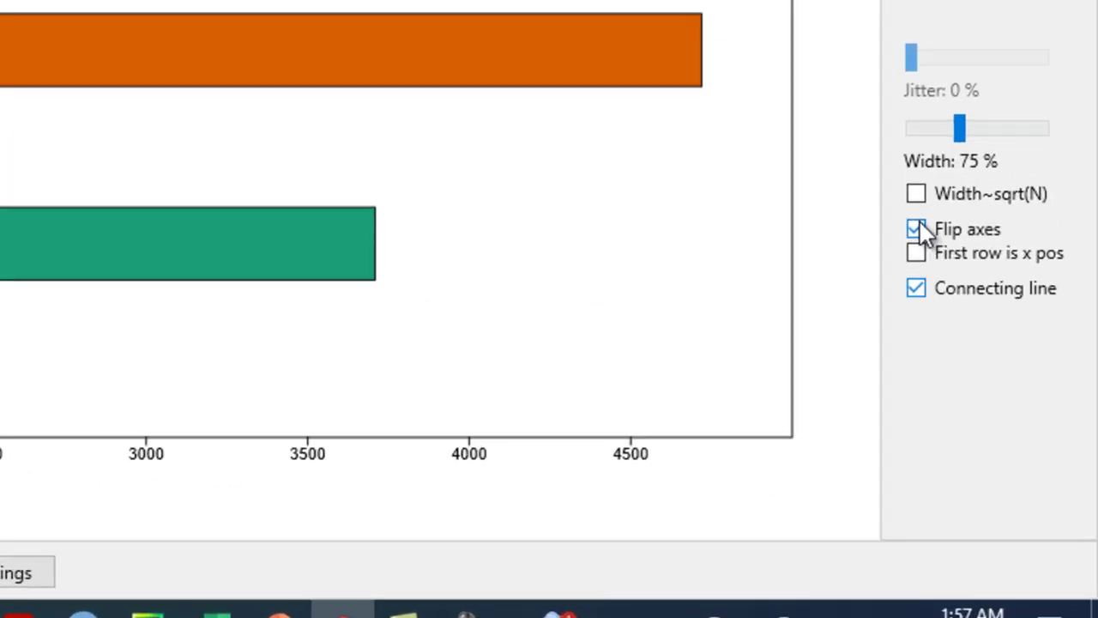
pyautogui.click(999, 381)
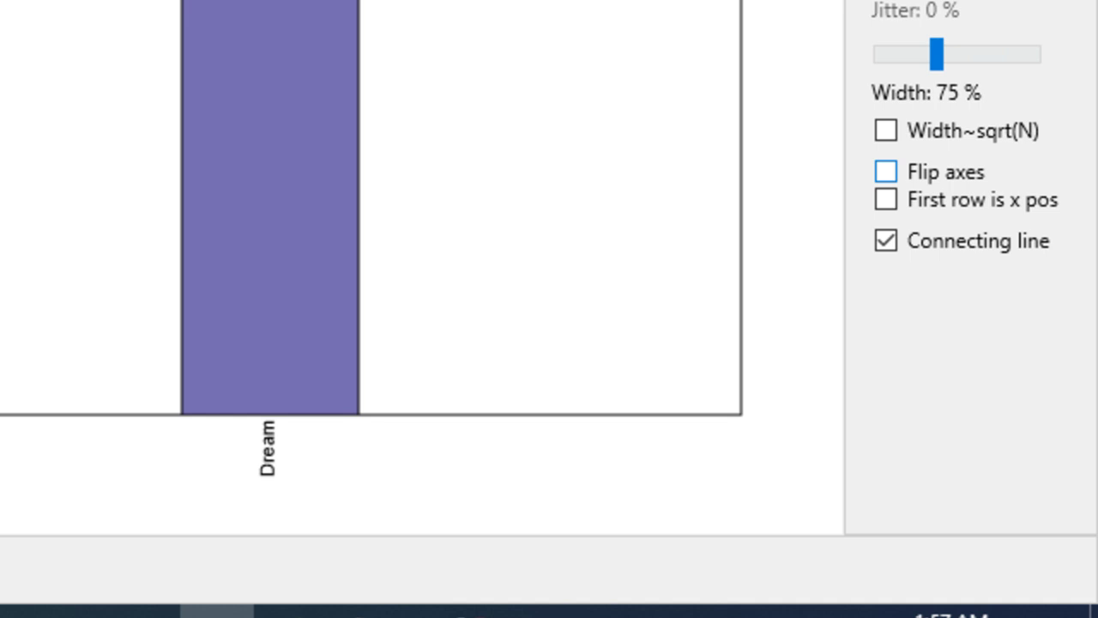
pyautogui.click(878, 243)
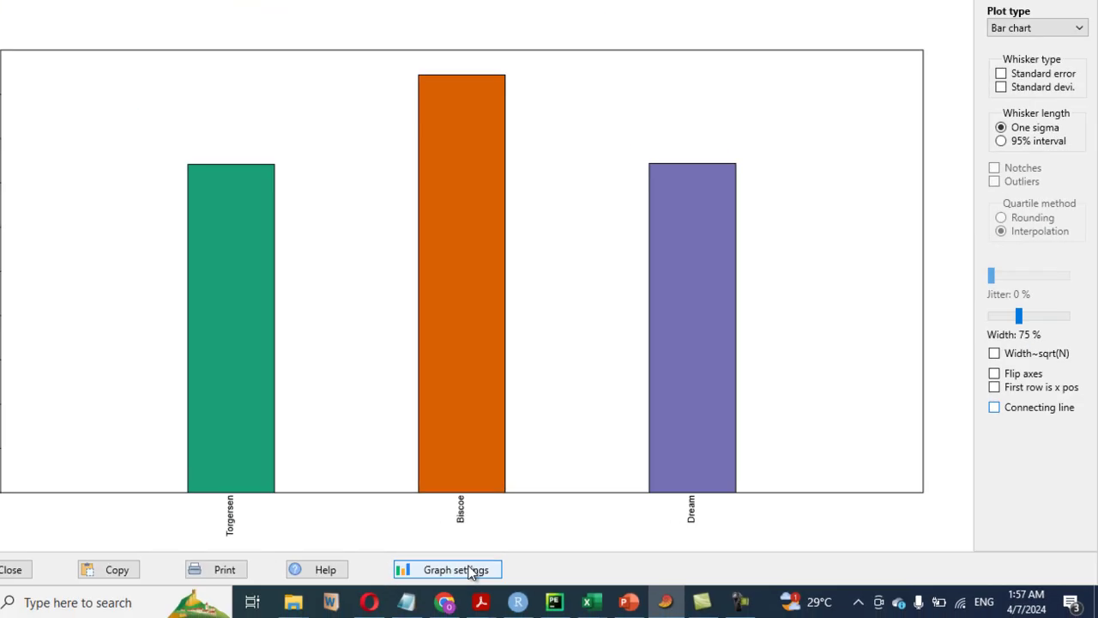
# - Turn on the grid in the bar chart's graph preferences and try out thick lines
pyautogui.click(471, 568)
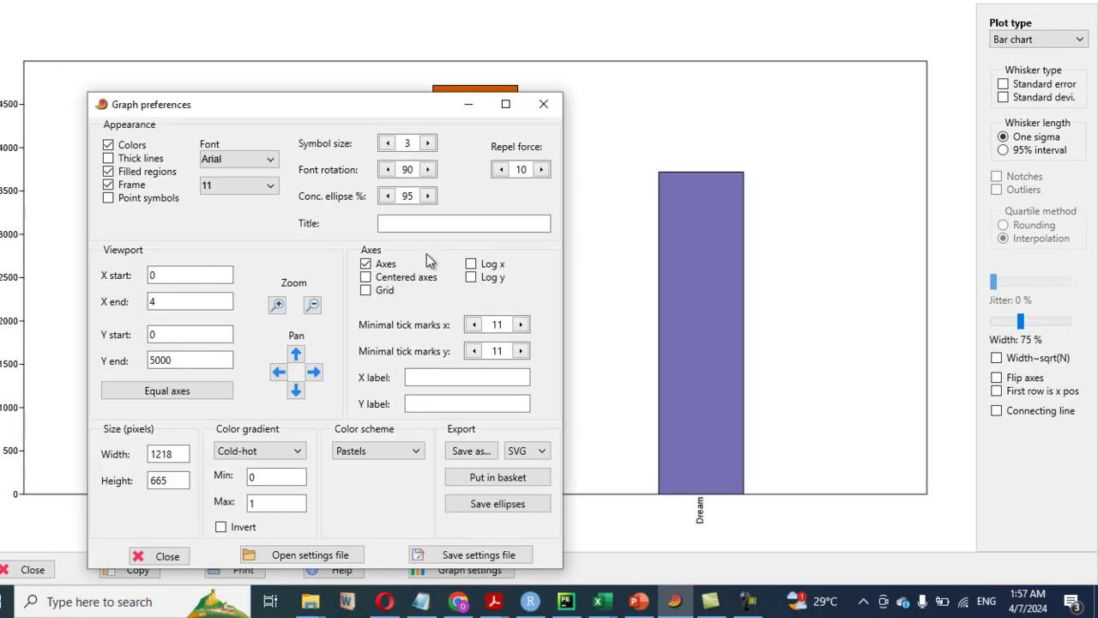
pyautogui.moveTo(373, 106); pyautogui.dragTo(925, 23)
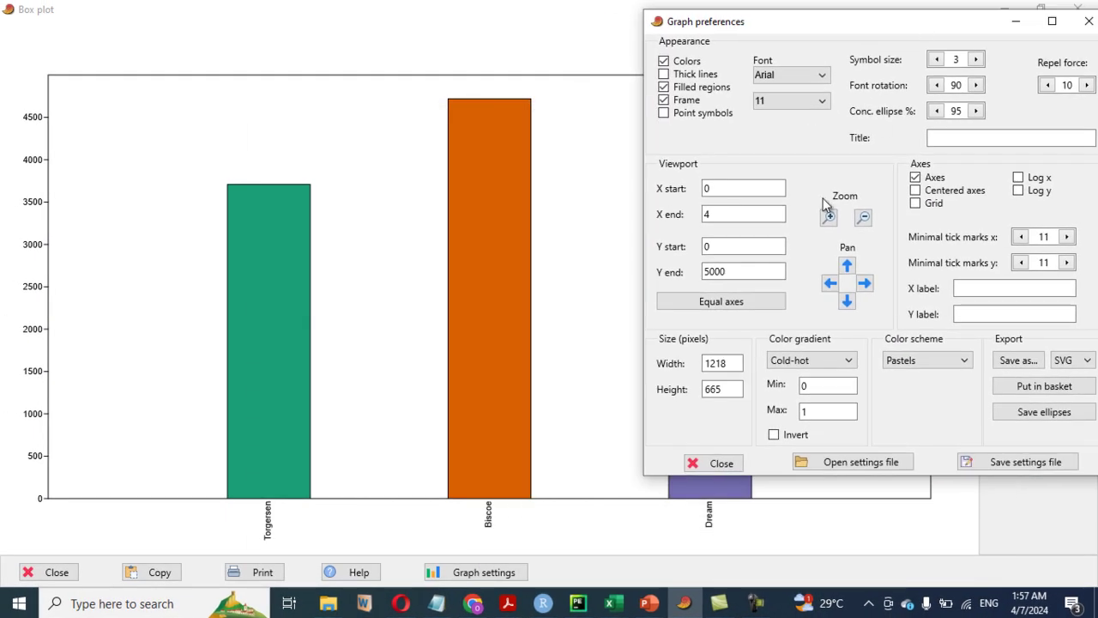
pyautogui.click(918, 205)
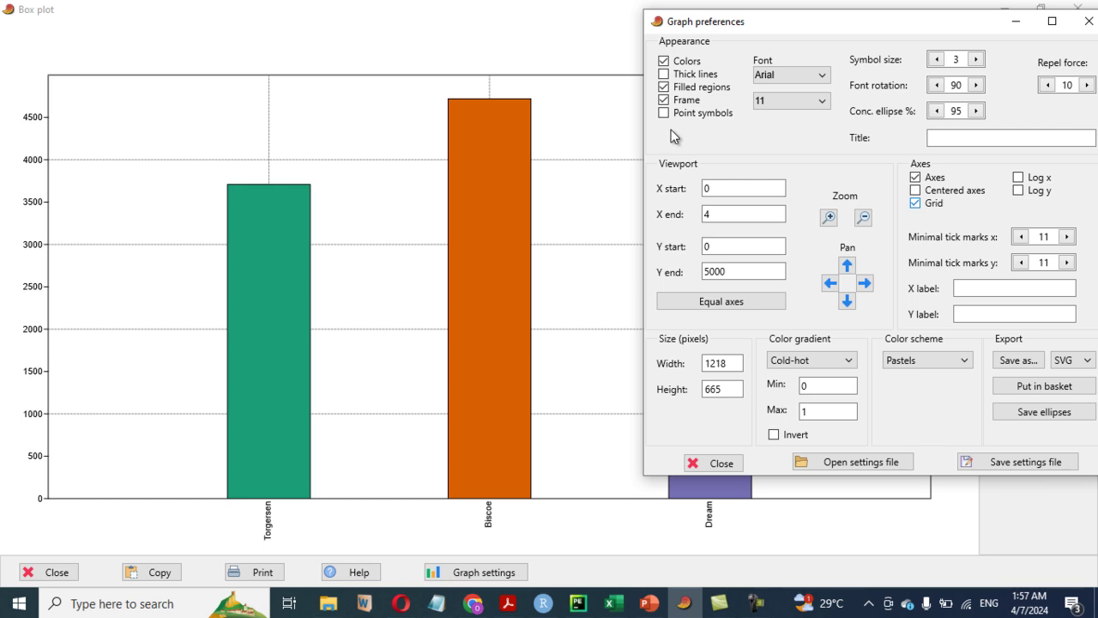
pyautogui.click(665, 75)
pyautogui.click(665, 75)
# - Label the chart's X axis "Island" and the Y axis "Body Mass in Gram"
pyautogui.click(978, 289)
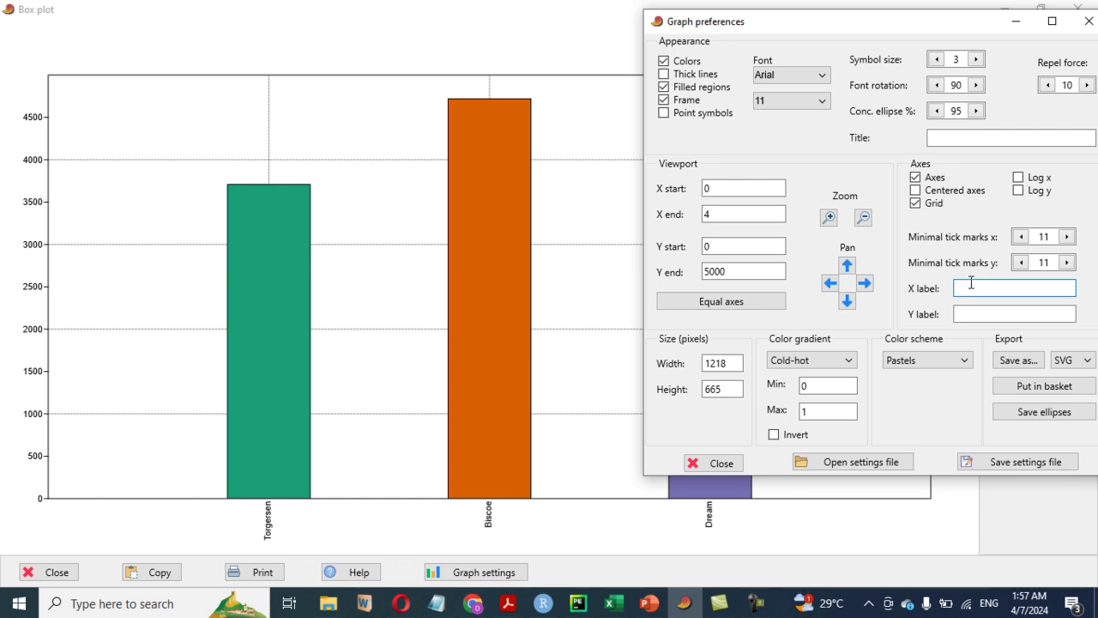
pyautogui.click(959, 312)
pyautogui.click(973, 290)
pyautogui.write('Island')
pyautogui.click(978, 313)
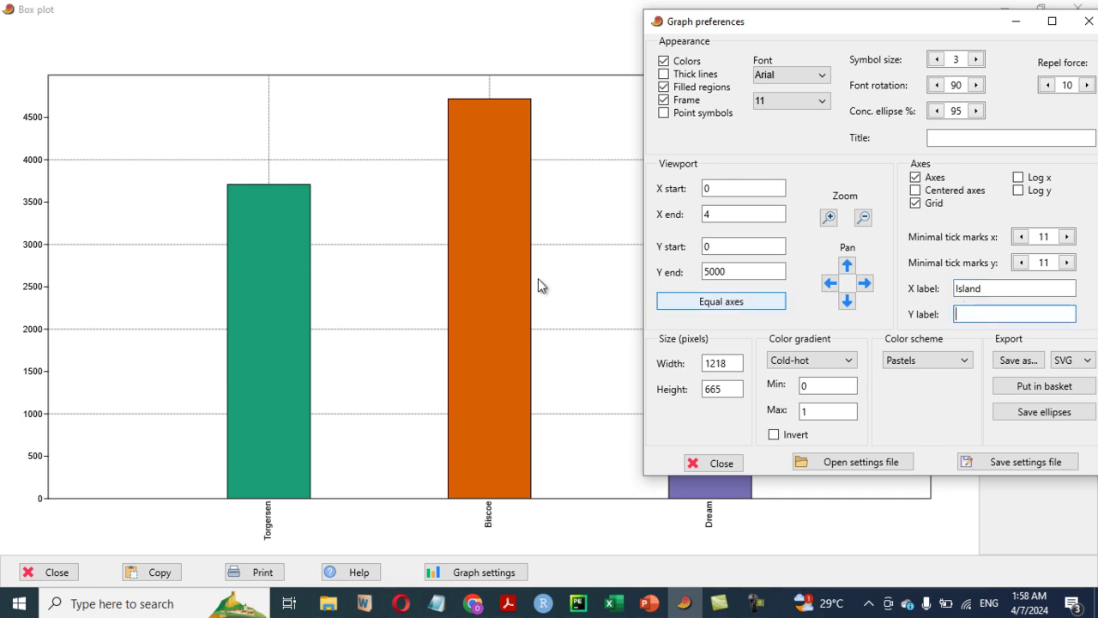
pyautogui.write('B')
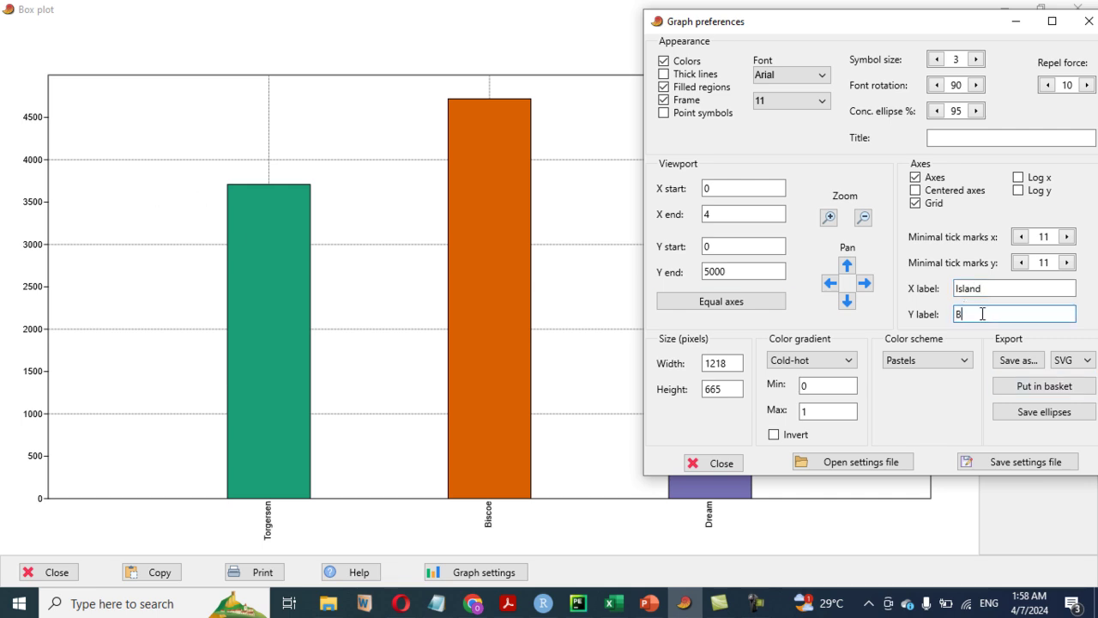
pyautogui.write('os')
pyautogui.write('dy ')
pyautogui.write('Mass ')
pyautogui.write('in Gra')
pyautogui.write('m')
# - Export the bar chart in PNG format as bar1 in the DATA folder, and close the graph preferences and the plot window
pyautogui.moveTo(957, 24); pyautogui.dragTo(850, 27)
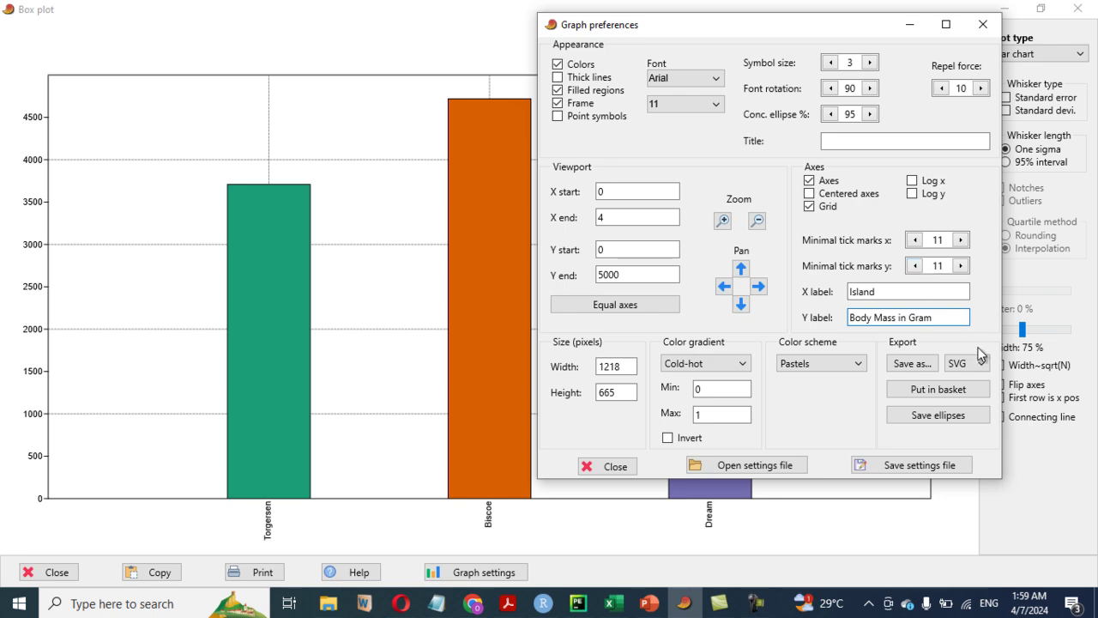
pyautogui.click(980, 366)
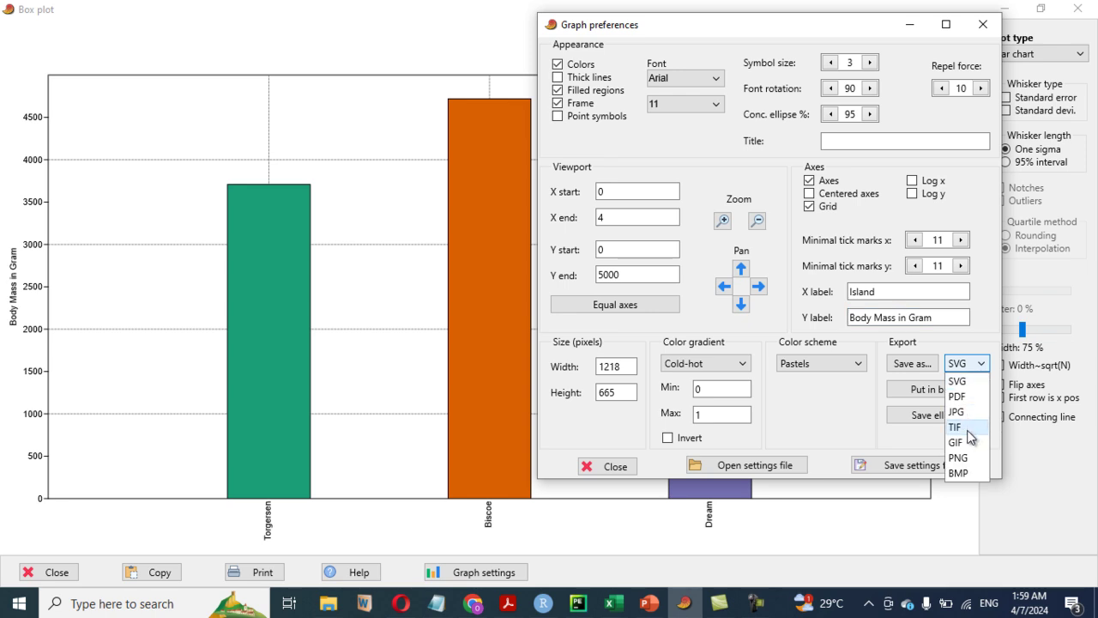
pyautogui.click(970, 461)
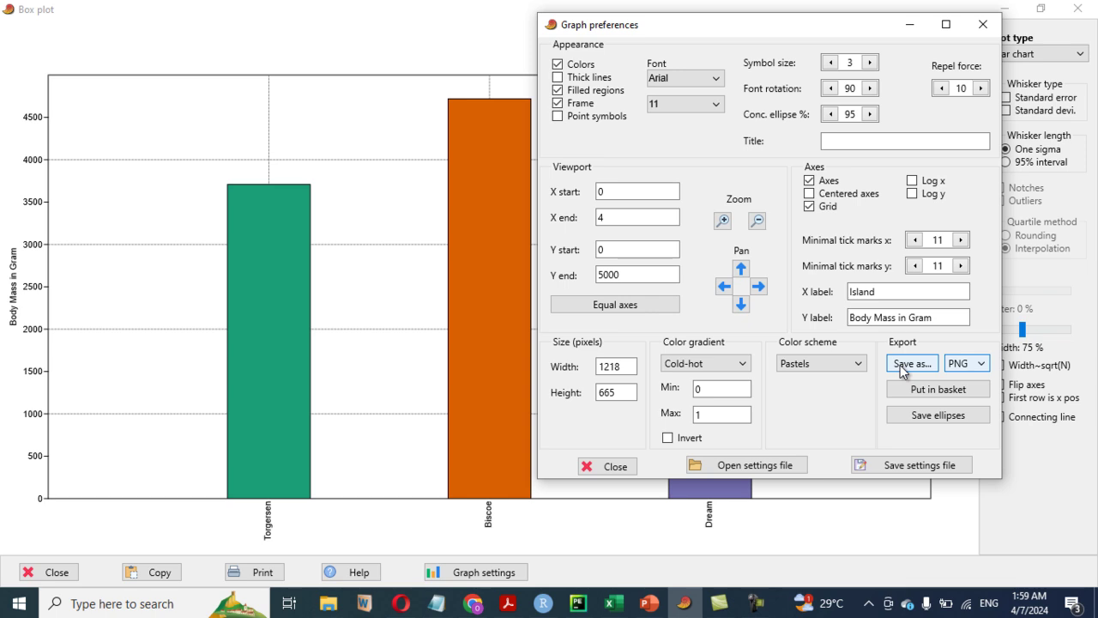
pyautogui.click(923, 291)
pyautogui.click(931, 318)
pyautogui.click(920, 362)
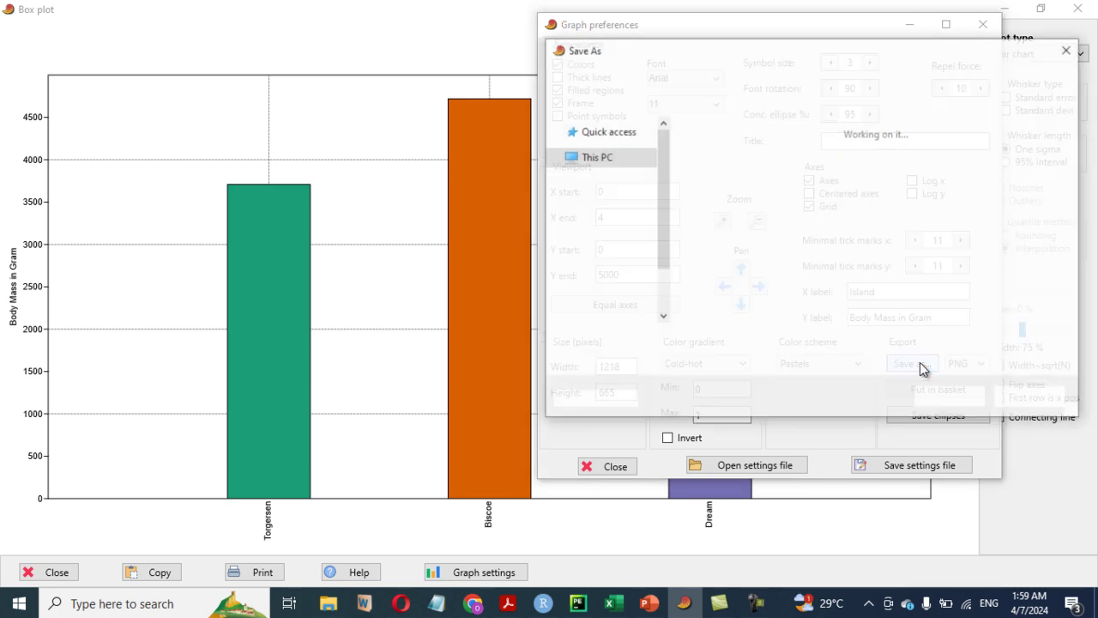
pyautogui.write('bar1')
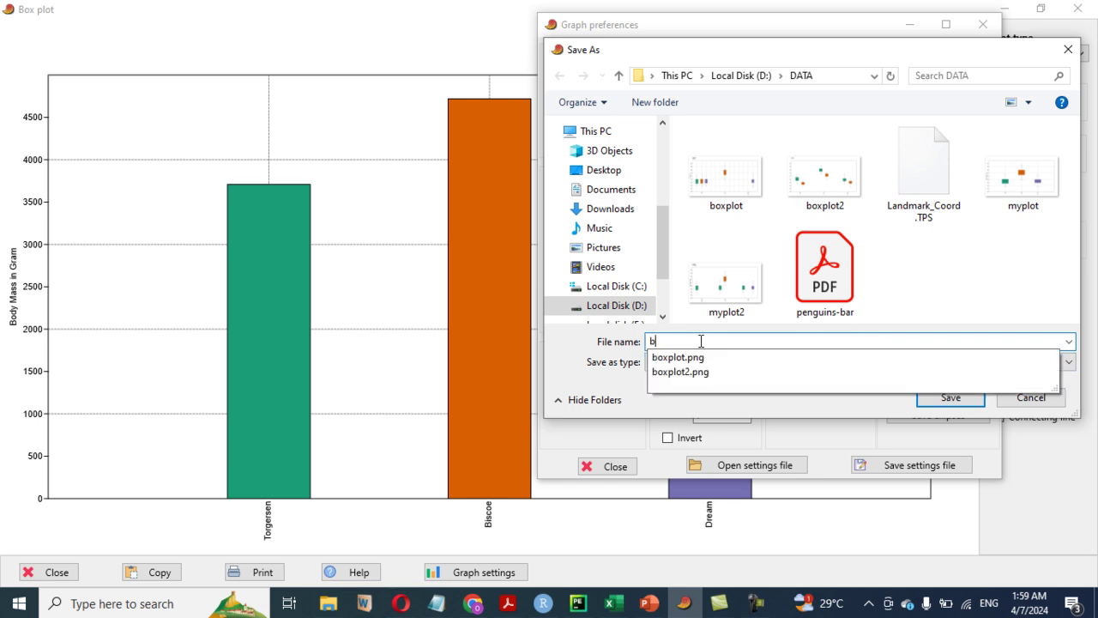
pyautogui.click(954, 396)
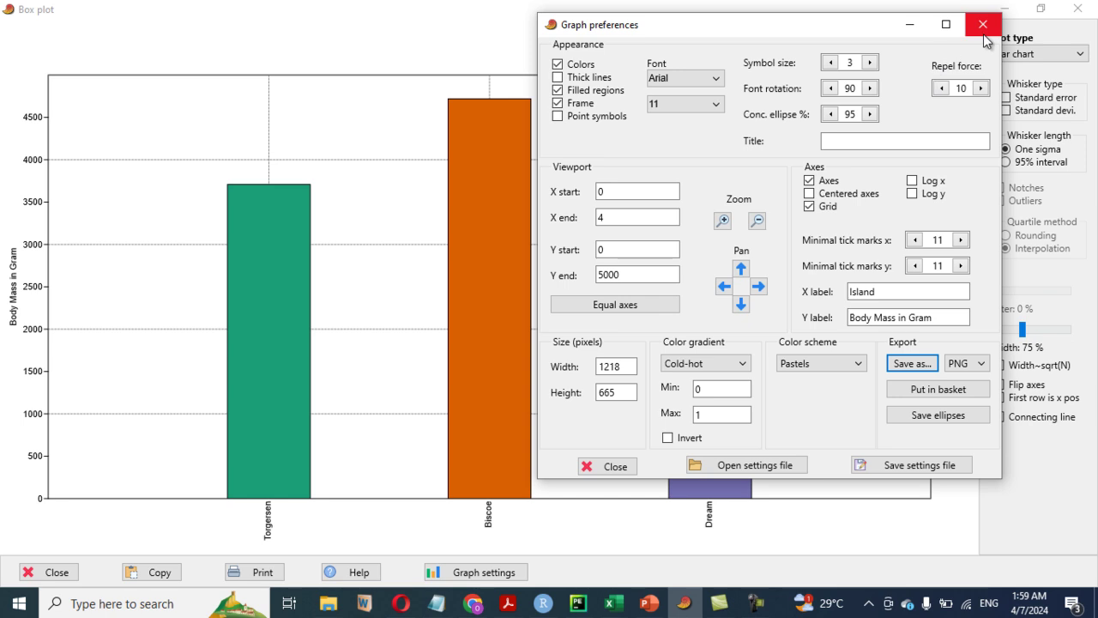
pyautogui.click(984, 26)
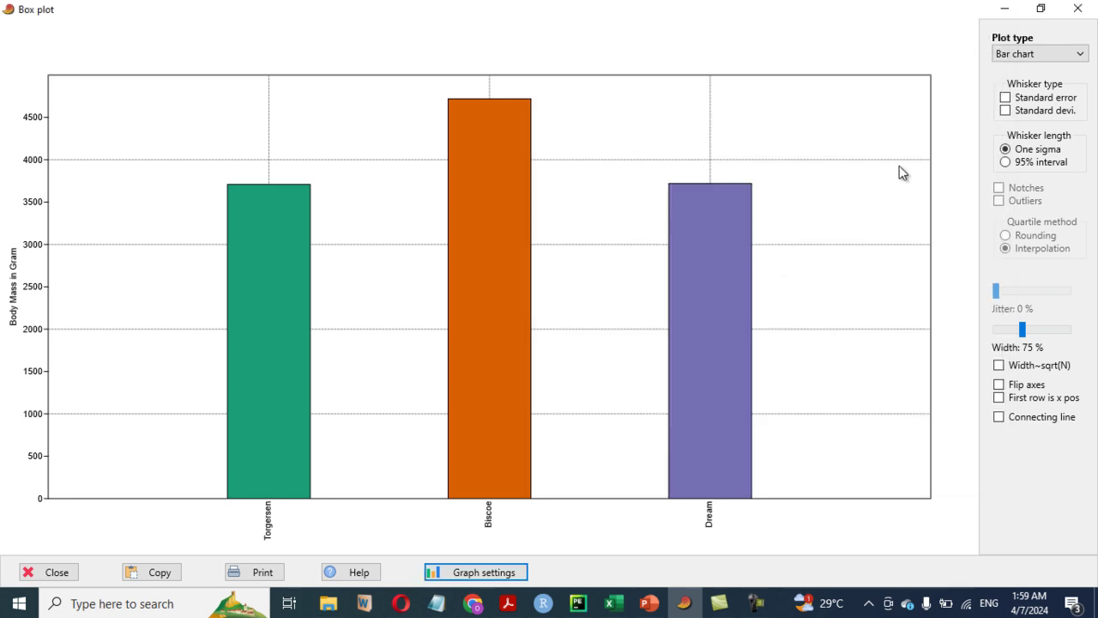
pyautogui.click(1086, 16)
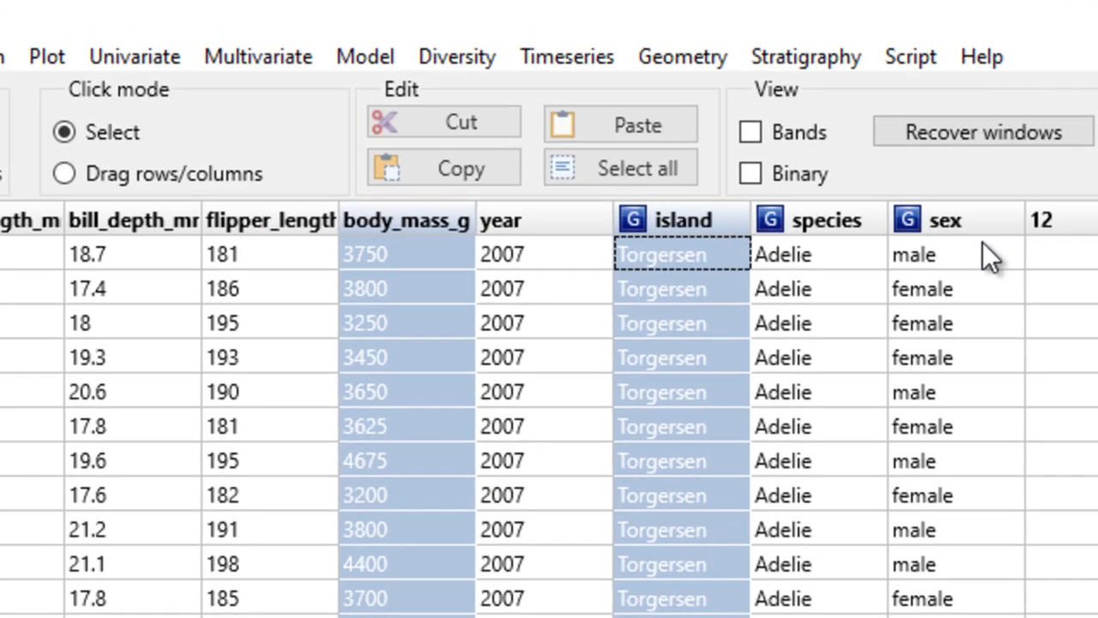
# - Add the sex column to the body_mass_g and island selection, plot the data as a bar chart, and maximize the plot window
pyautogui.keyDown('ctrl'); pyautogui.click(974, 219); pyautogui.keyUp('ctrl')
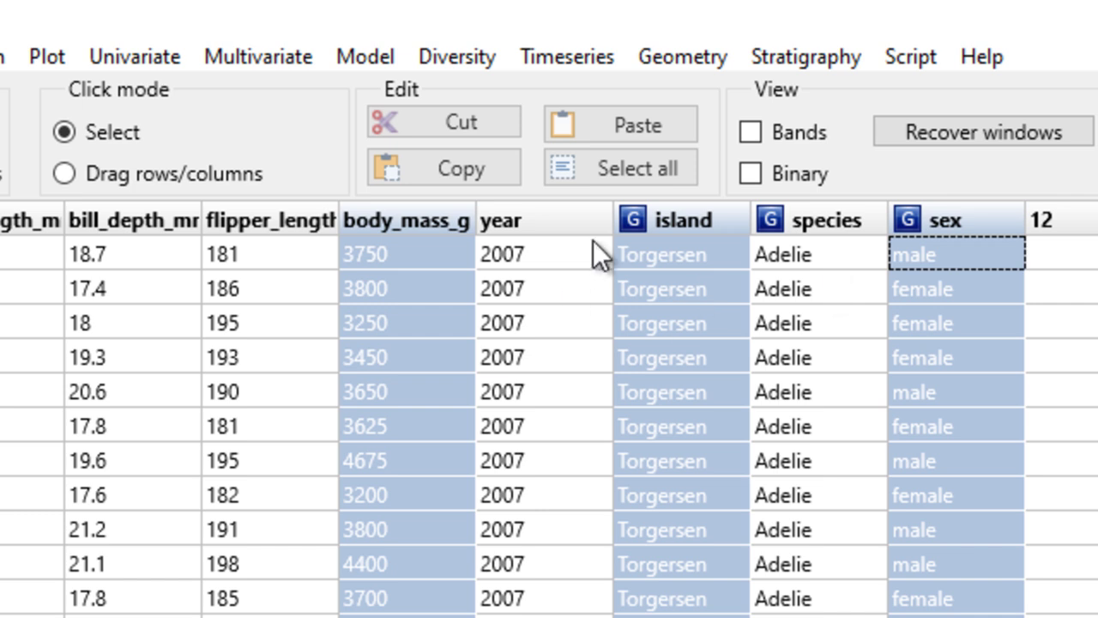
pyautogui.click(56, 54)
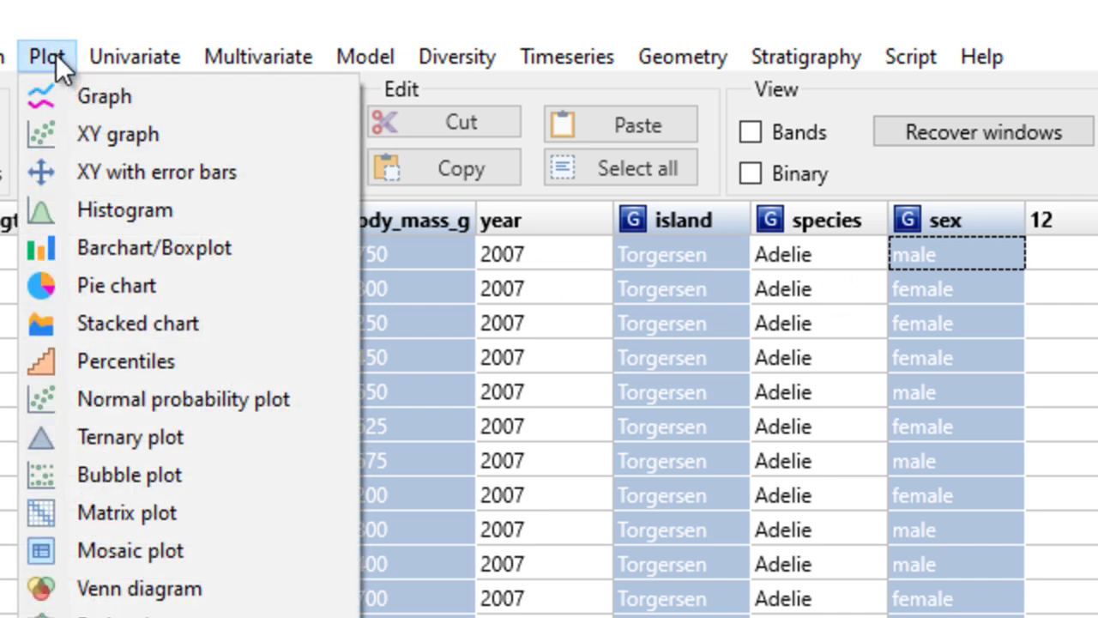
pyautogui.click(111, 242)
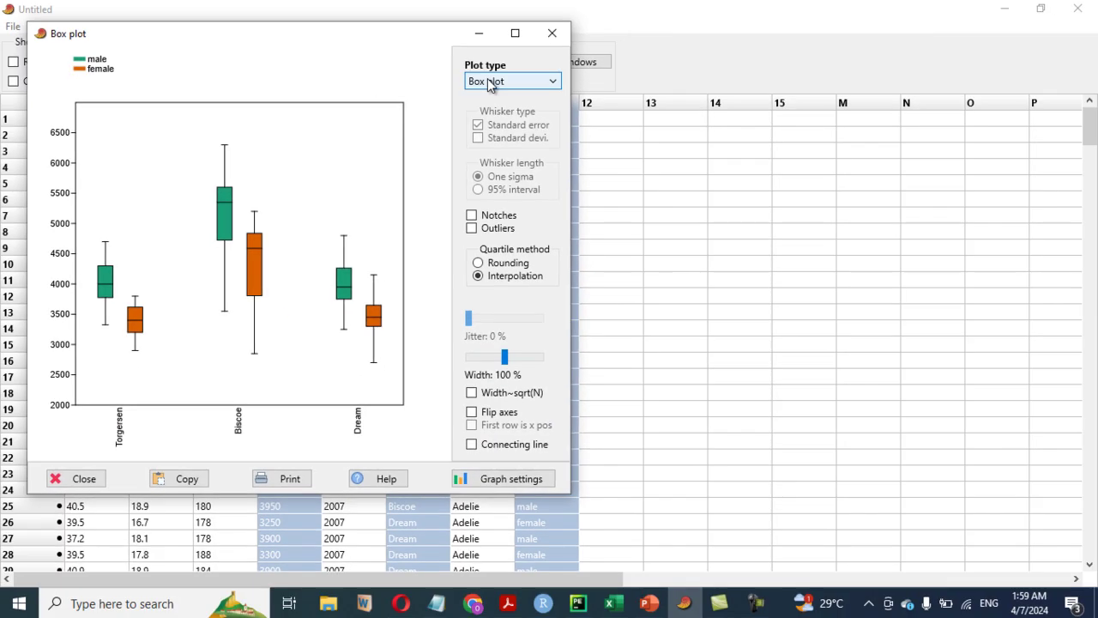
pyautogui.click(834, 175)
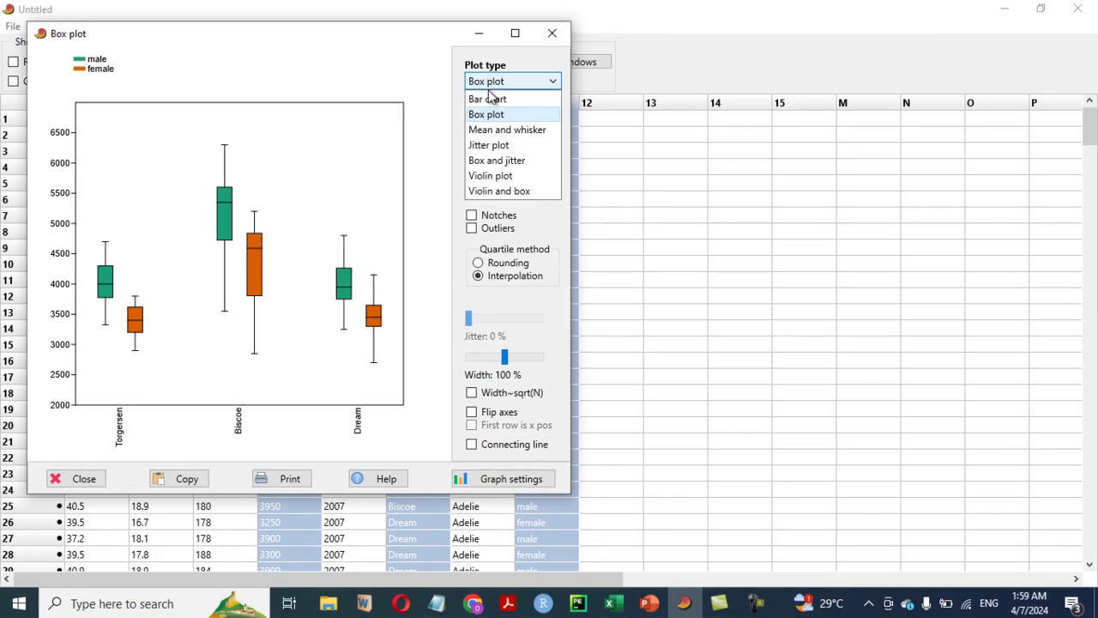
pyautogui.click(488, 99)
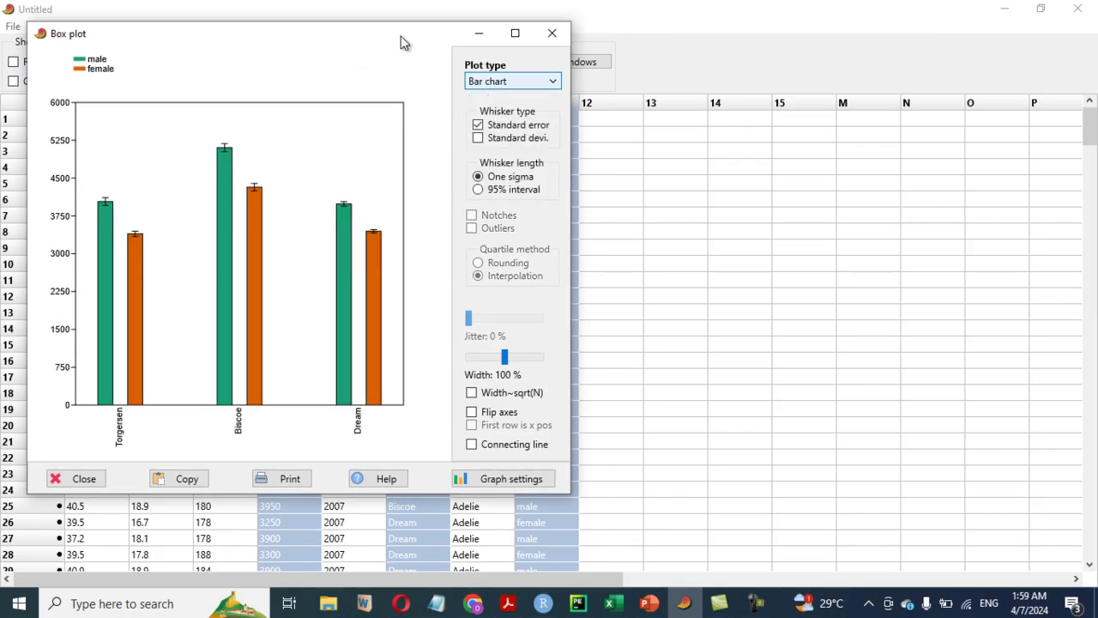
pyautogui.click(514, 34)
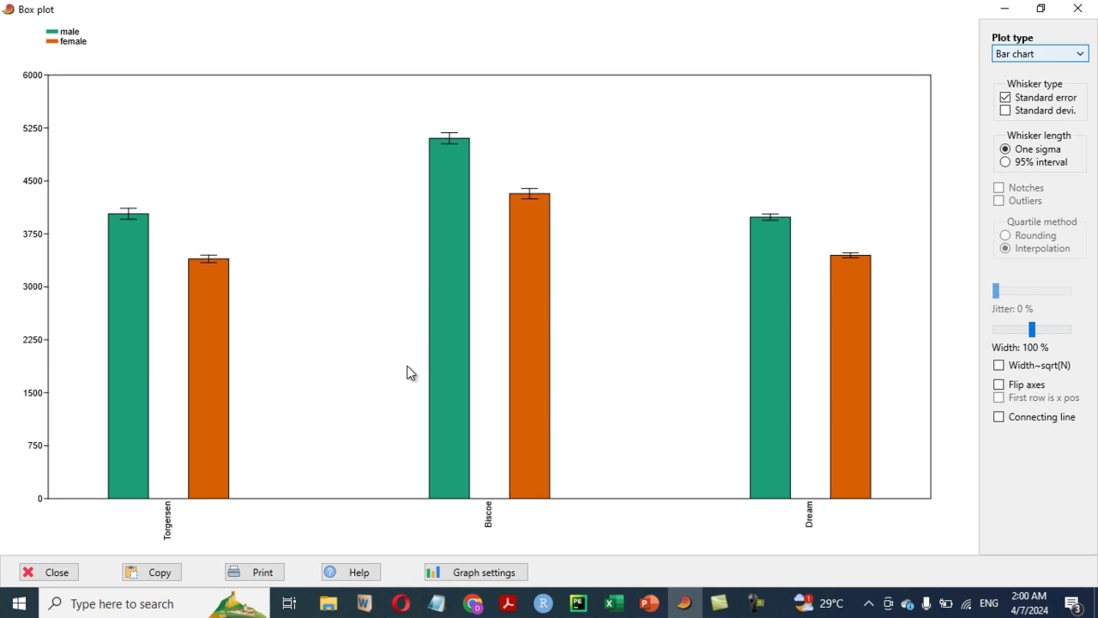
# - Change the grouped bar chart's color scheme to Blue-yellow in the graph preferences
pyautogui.click(515, 572)
pyautogui.moveTo(344, 61); pyautogui.dragTo(863, 65)
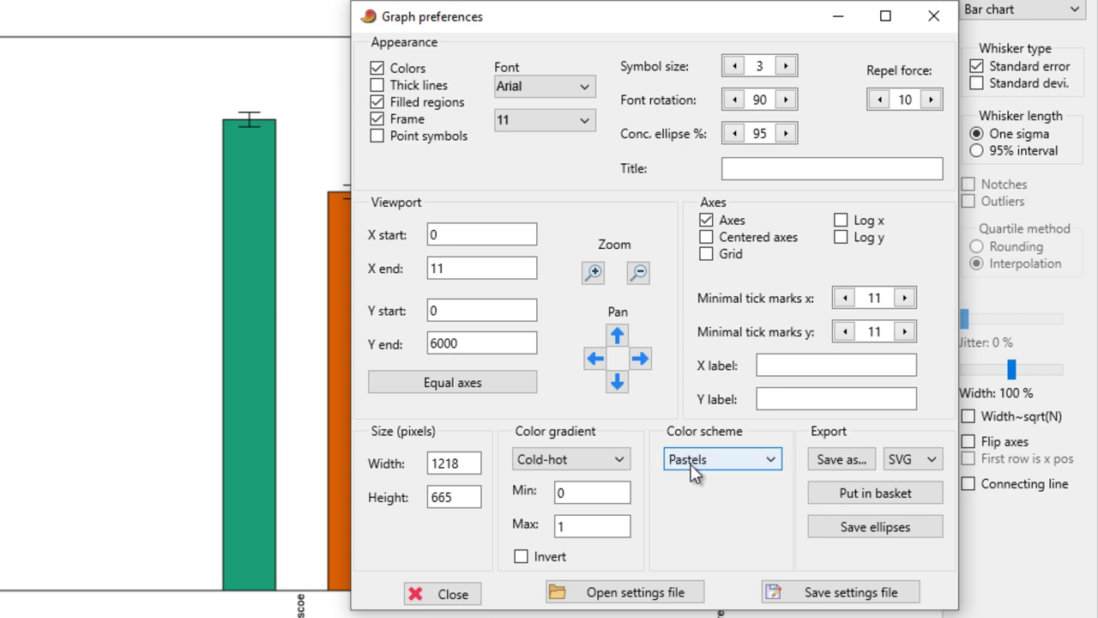
pyautogui.click(691, 464)
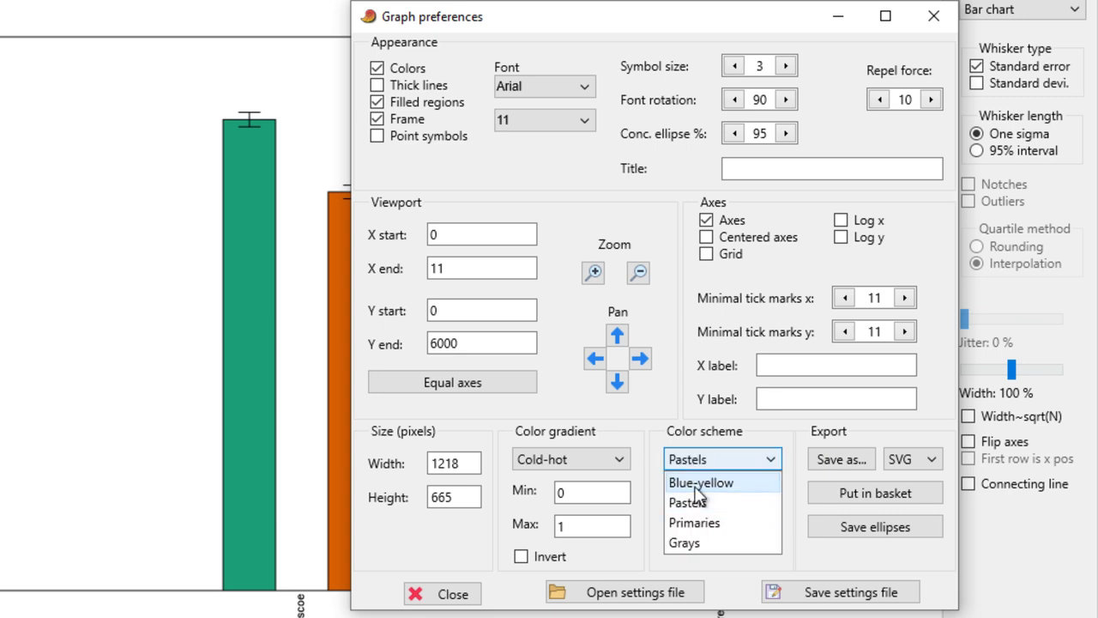
pyautogui.click(697, 480)
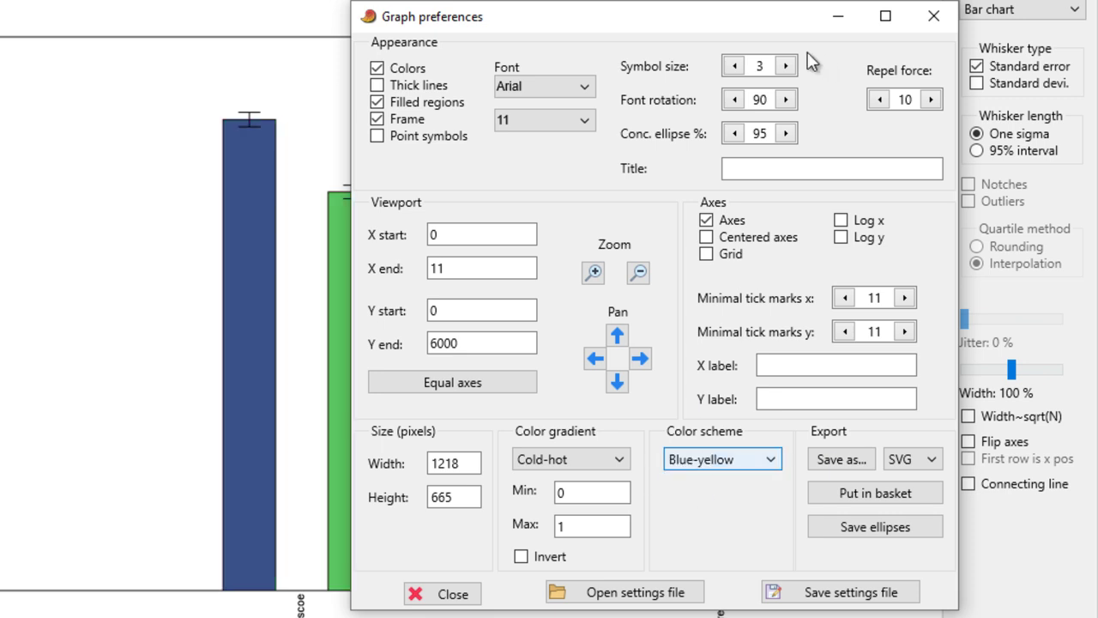
# - Export the grouped bar chart in PNG format as bar2 in the DATA folder, and close the graph preferences
pyautogui.click(927, 459)
pyautogui.click(903, 582)
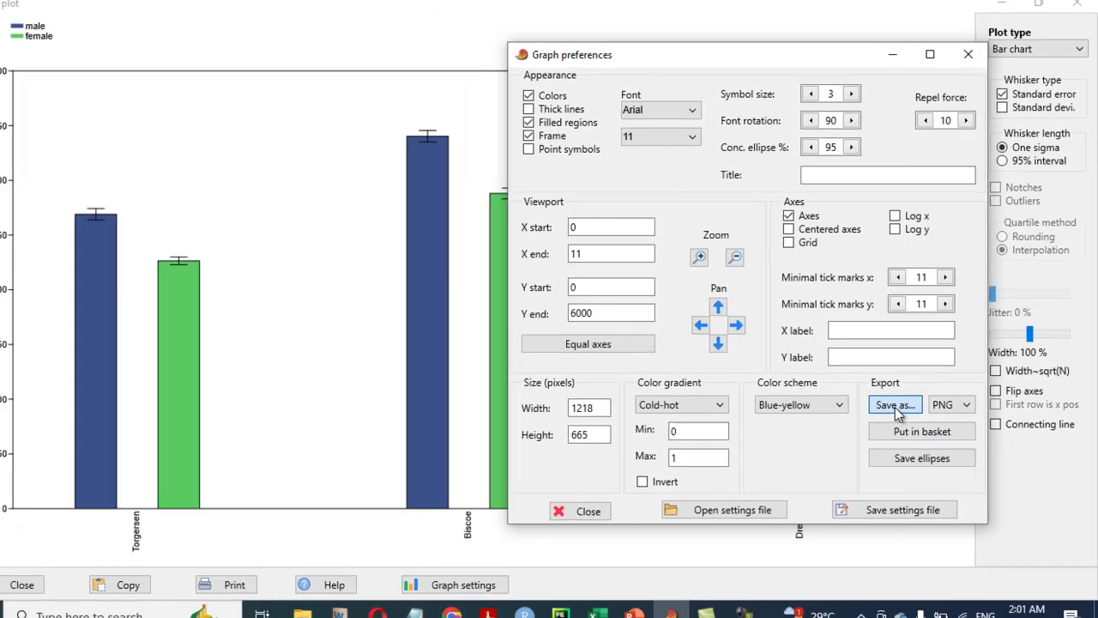
pyautogui.click(897, 414)
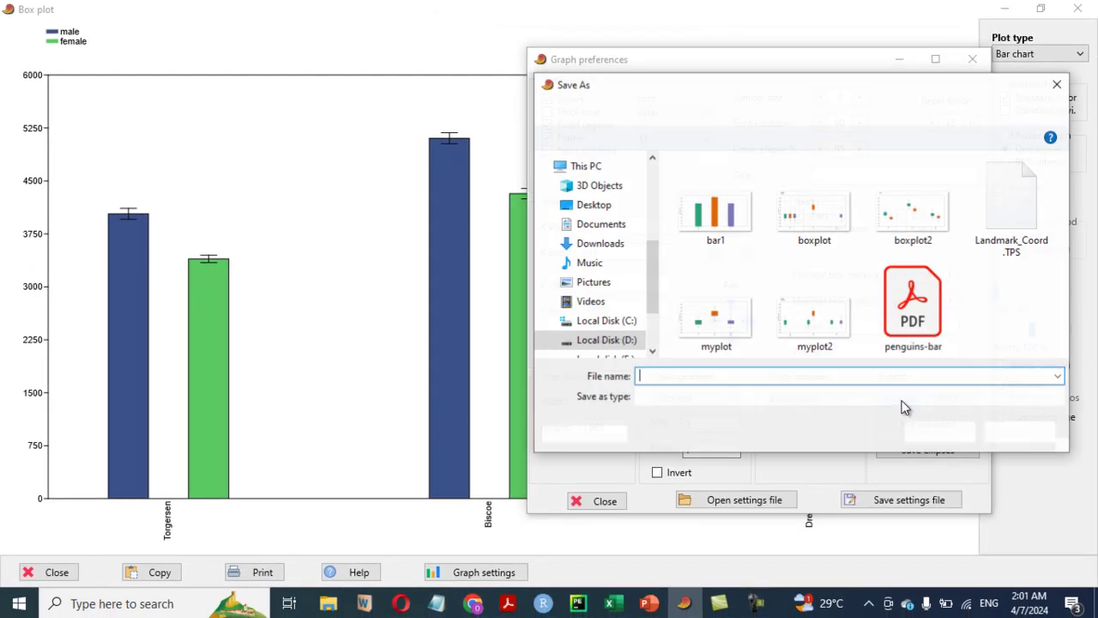
pyautogui.click(710, 234)
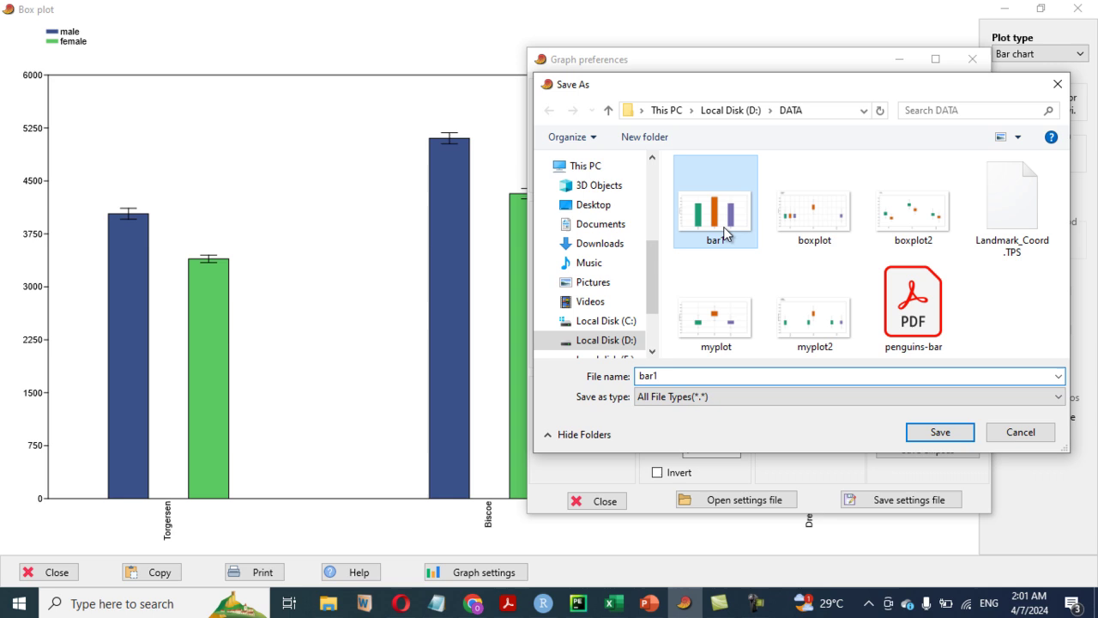
pyautogui.doubleClick(667, 378)
pyautogui.click(667, 378)
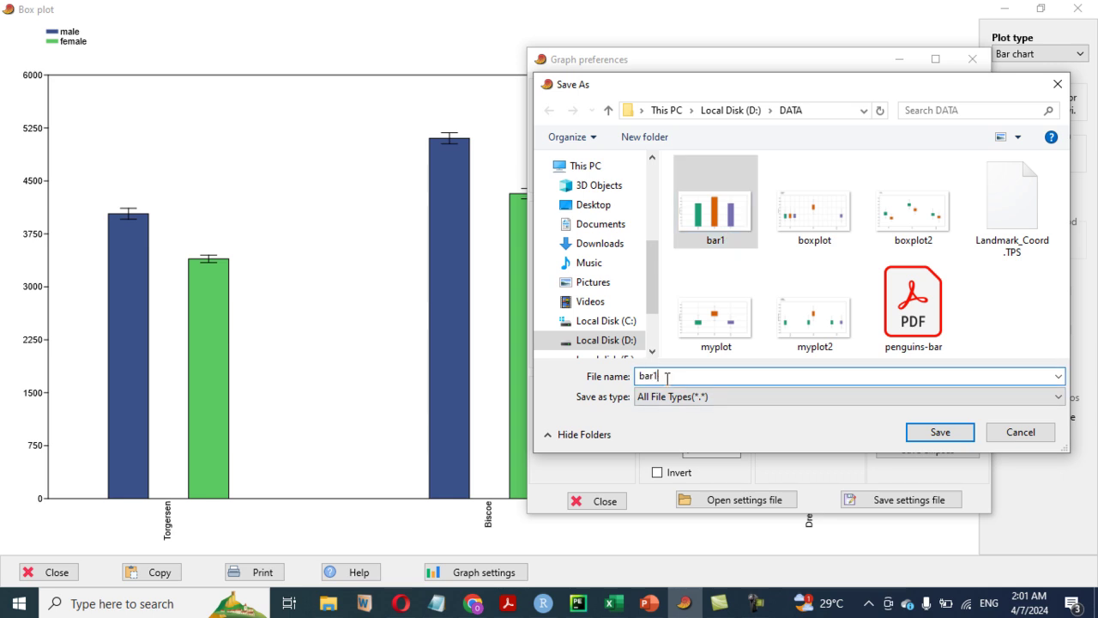
pyautogui.press('BackSpace')
pyautogui.write('2')
pyautogui.click(912, 436)
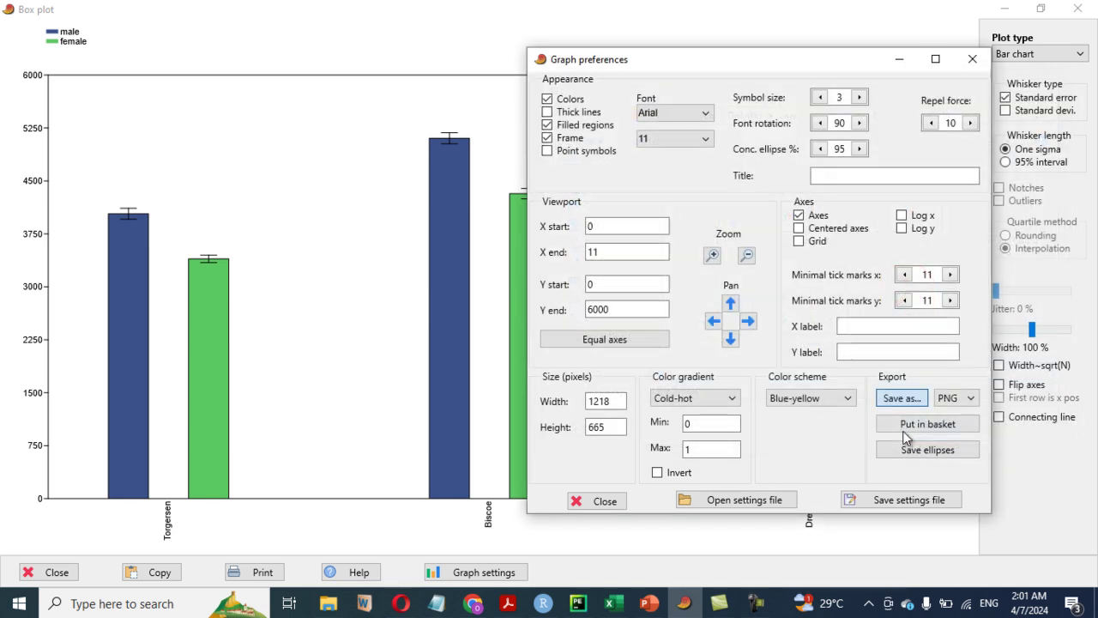
pyautogui.click(972, 59)
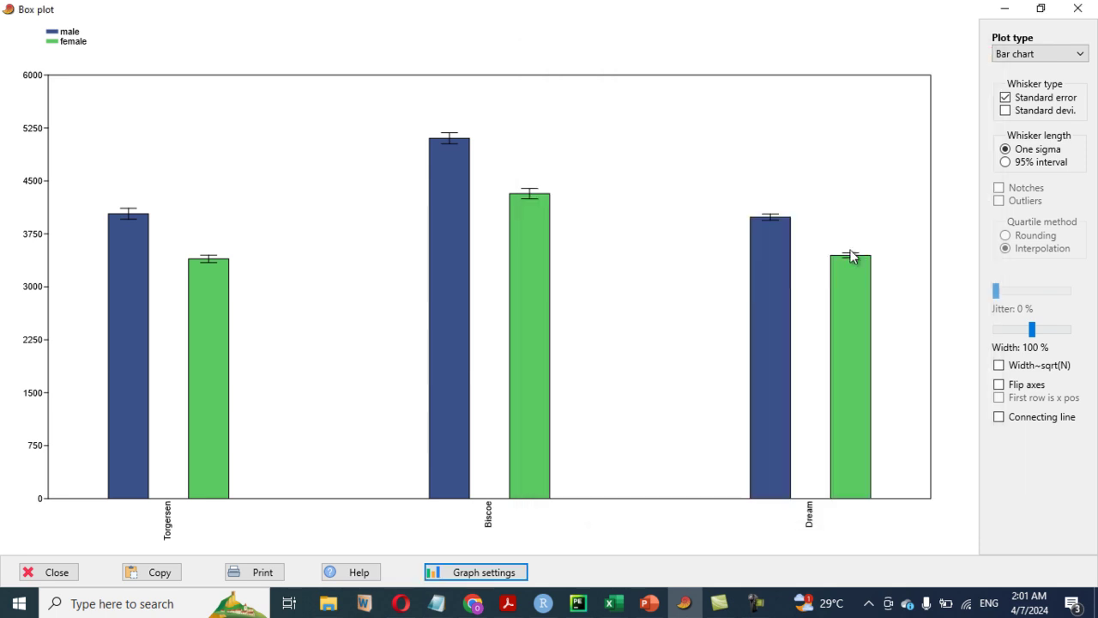